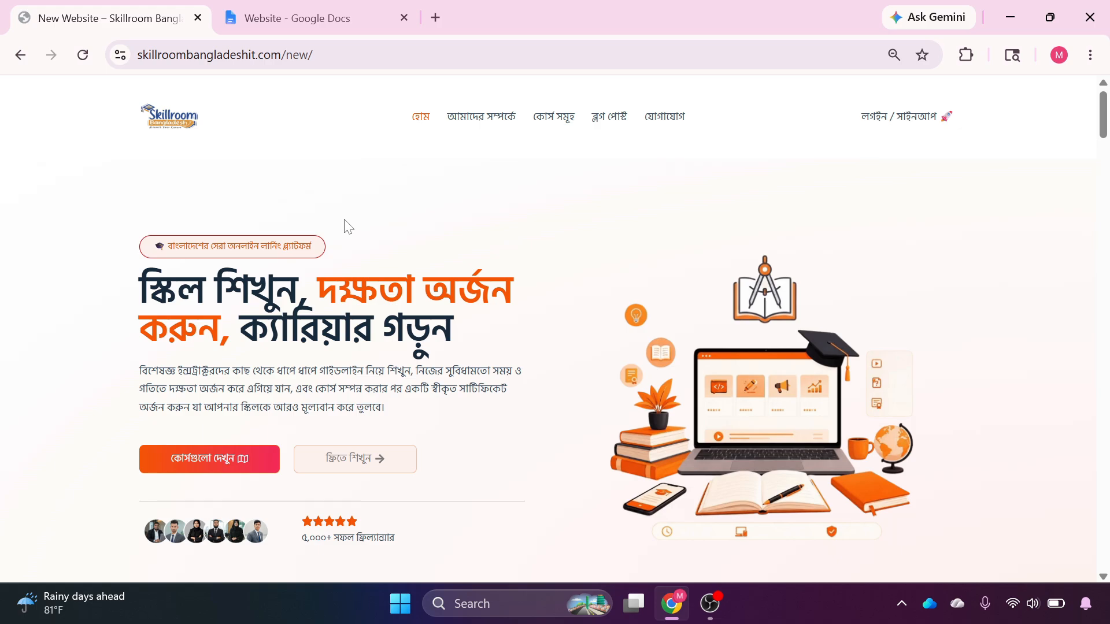
Google 'pantheon site' in a new tab and open the Pantheon.io homepage.
{"action": "left_click", "coordinate": [335, 7]}
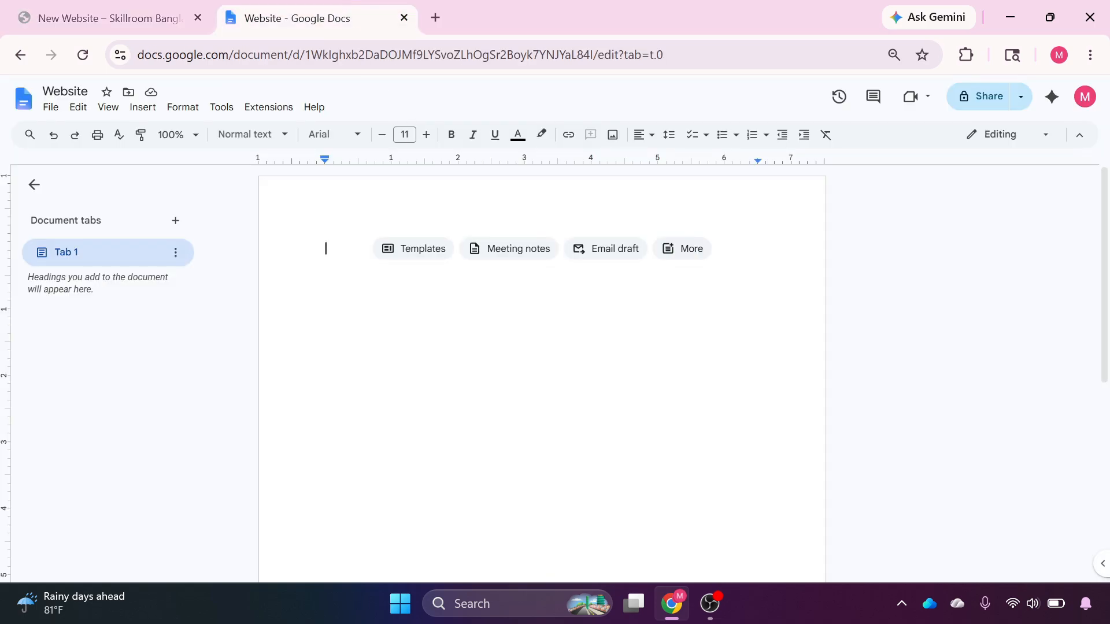
{"action": "left_click", "coordinate": [438, 17]}
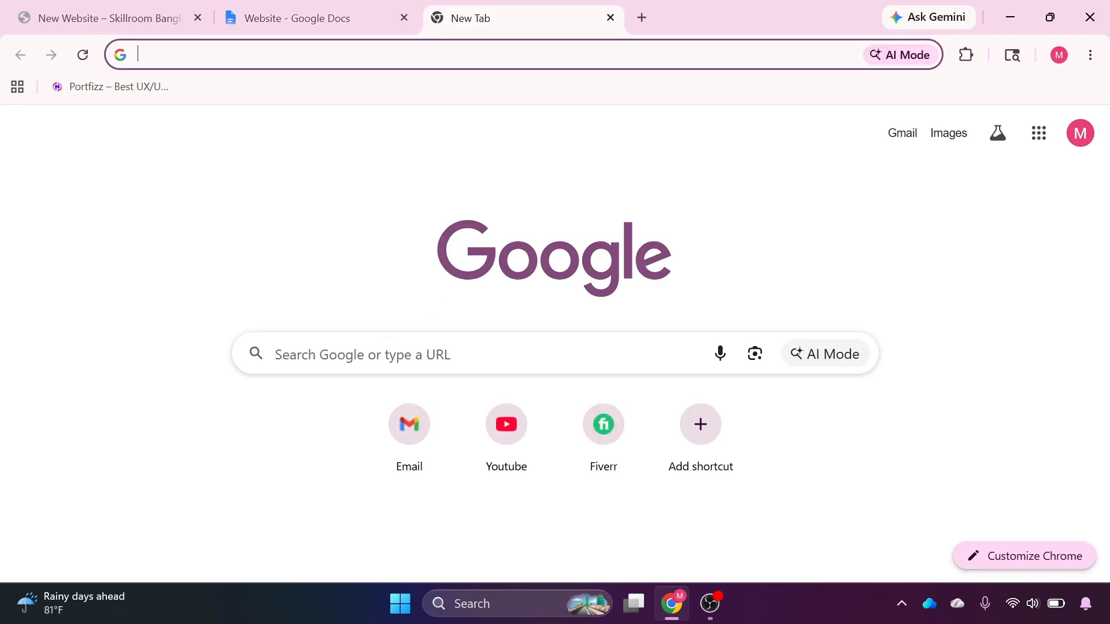
{"action": "left_click", "coordinate": [399, 354]}
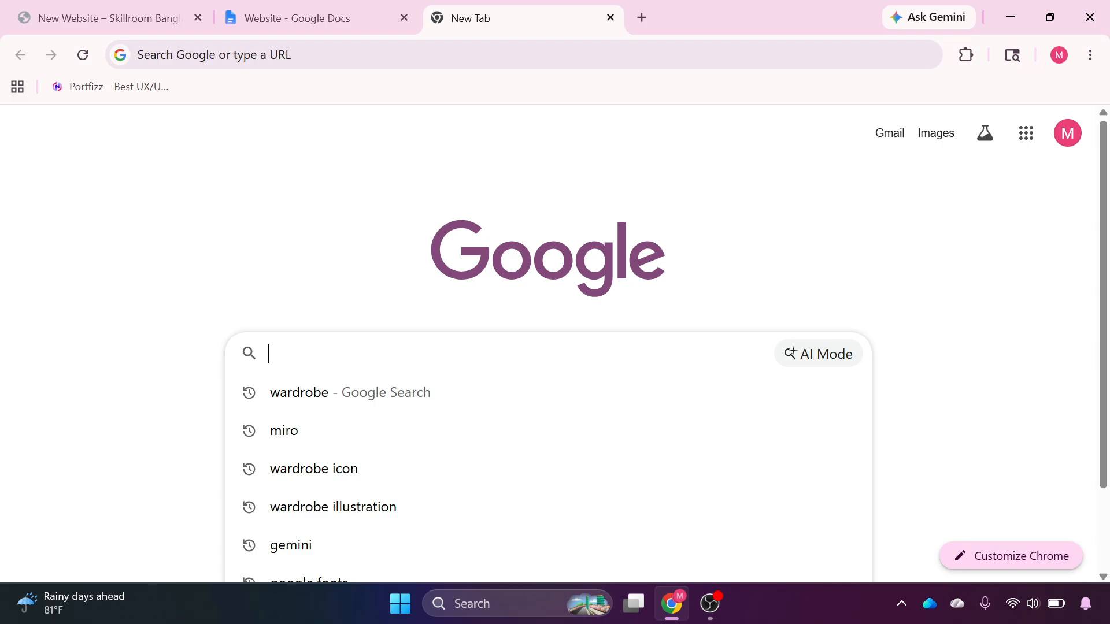
{"action": "type", "text": "pan"}
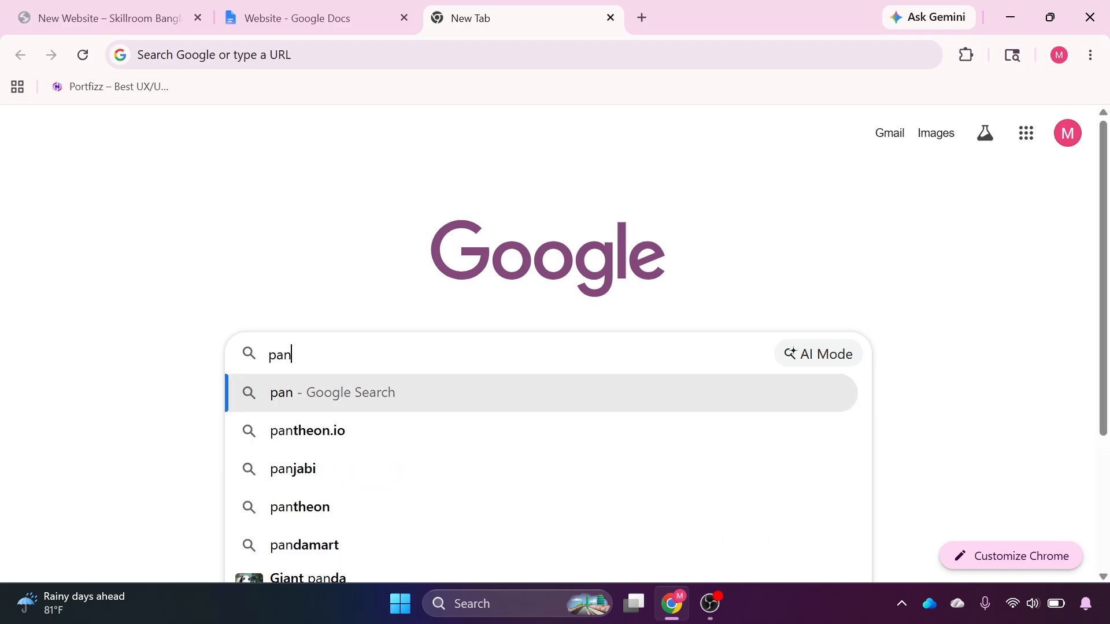
{"action": "type", "text": "theon "}
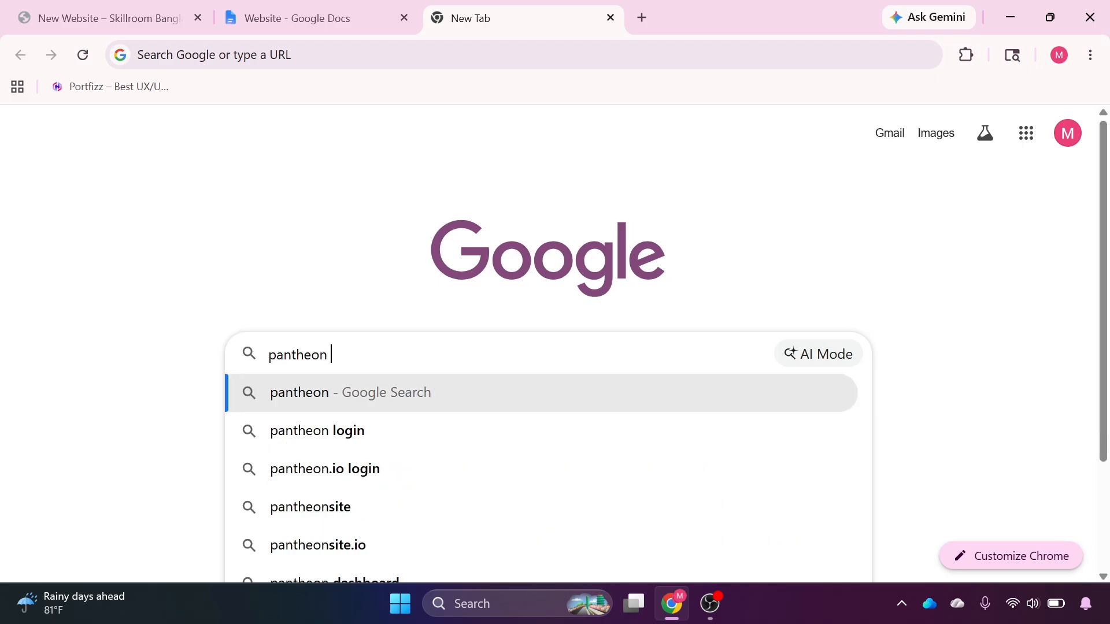
{"action": "type", "text": "site"}
{"action": "key", "text": "Return"}
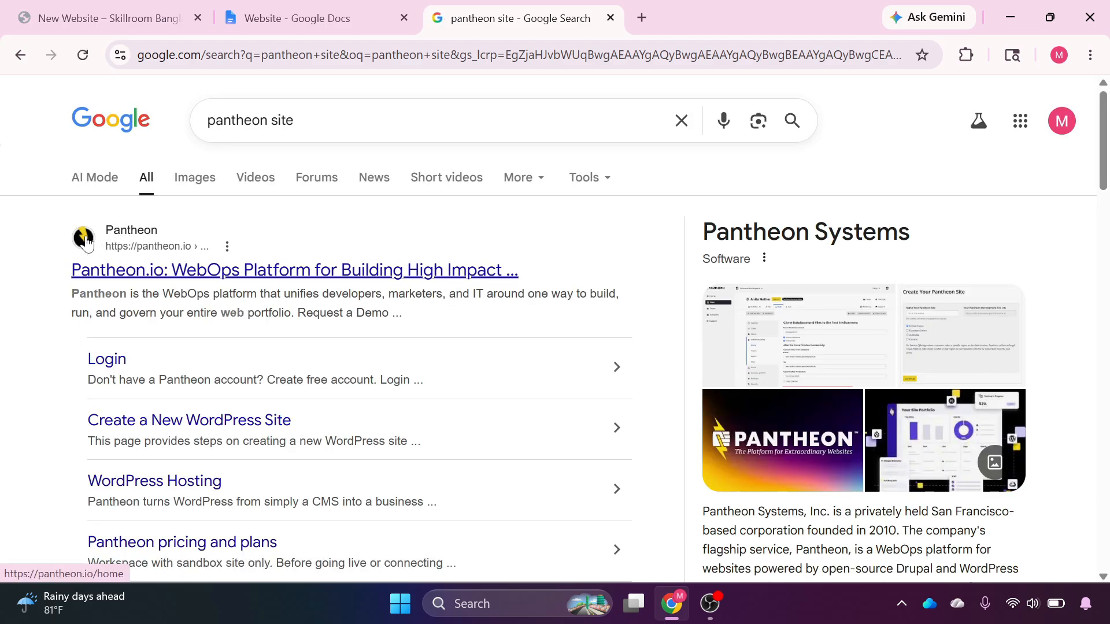
{"action": "left_click", "coordinate": [199, 272]}
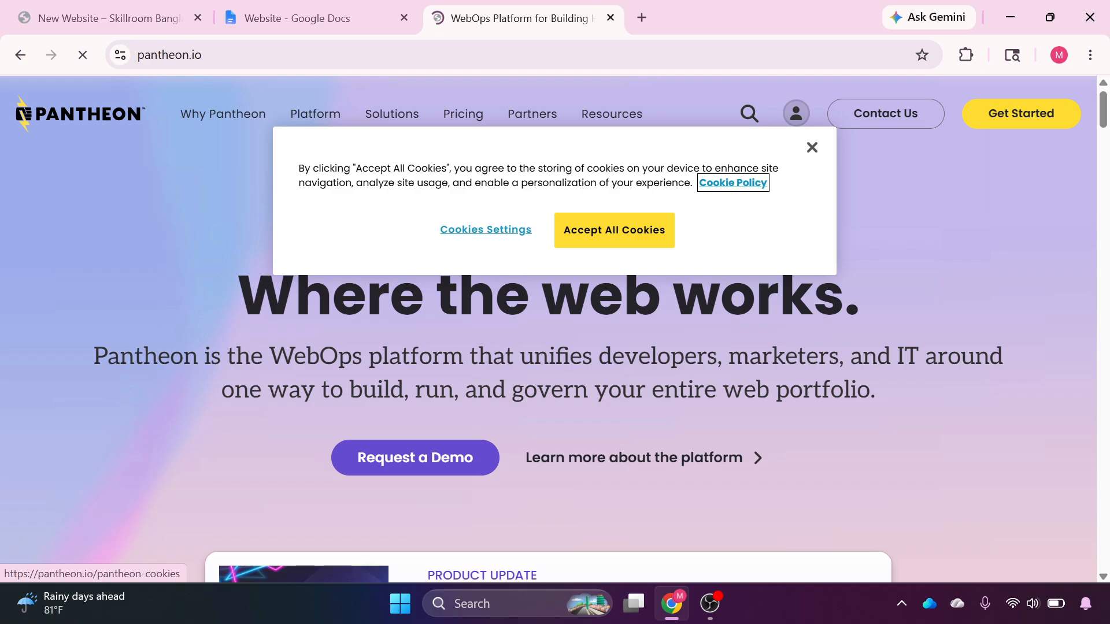
Accept Pantheon's cookies, open its dashboard login page, and return to the Website document.
{"action": "left_click", "coordinate": [604, 237]}
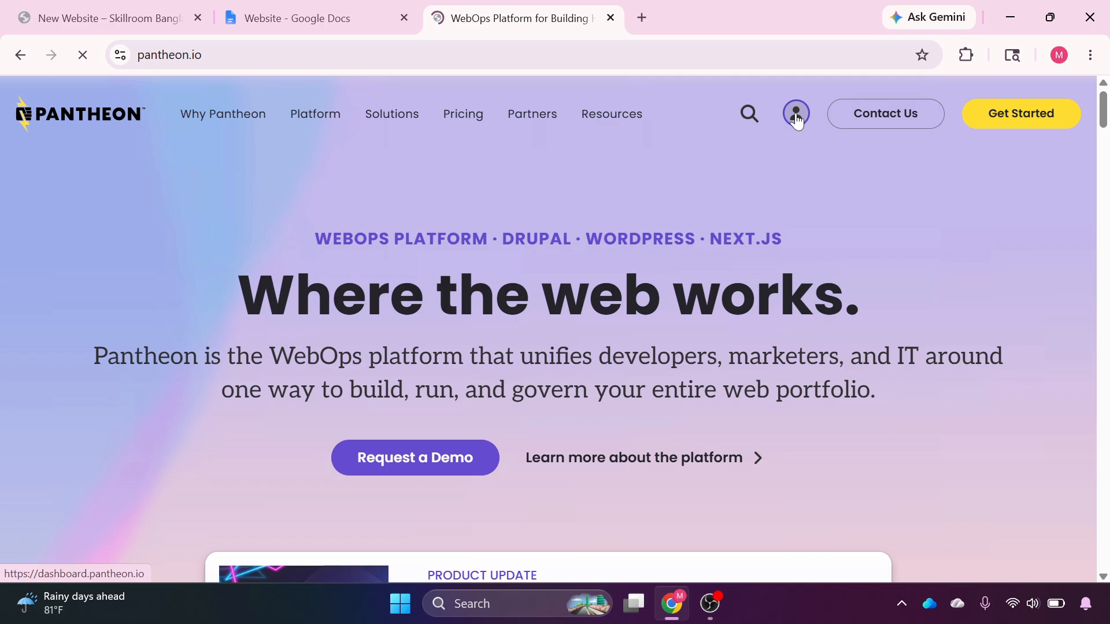
{"action": "left_click", "coordinate": [796, 119]}
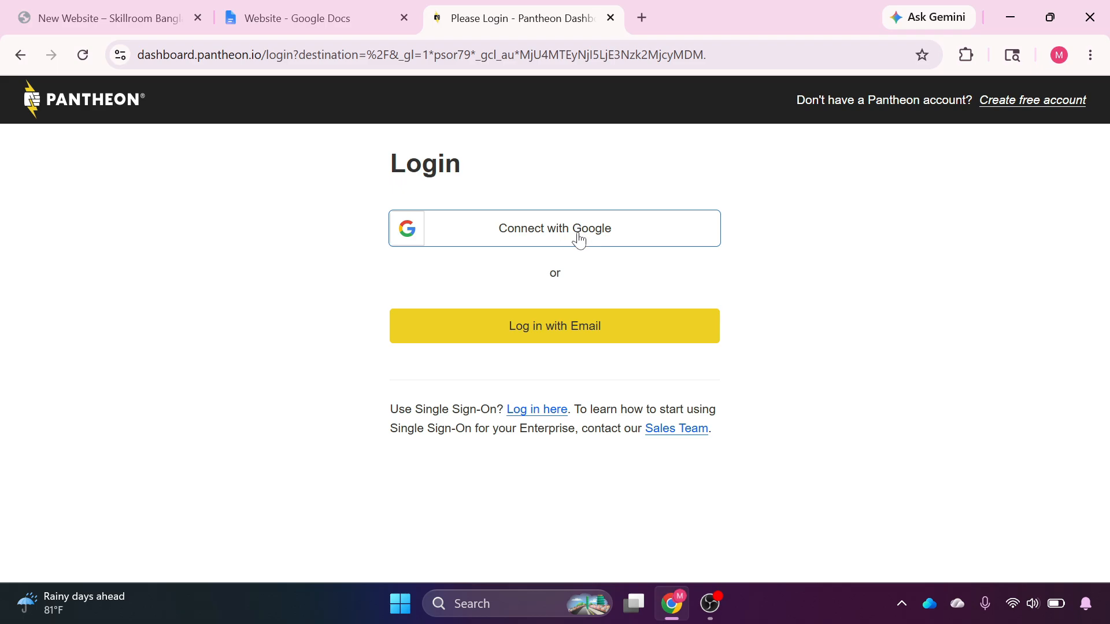
{"action": "left_click", "coordinate": [349, 21]}
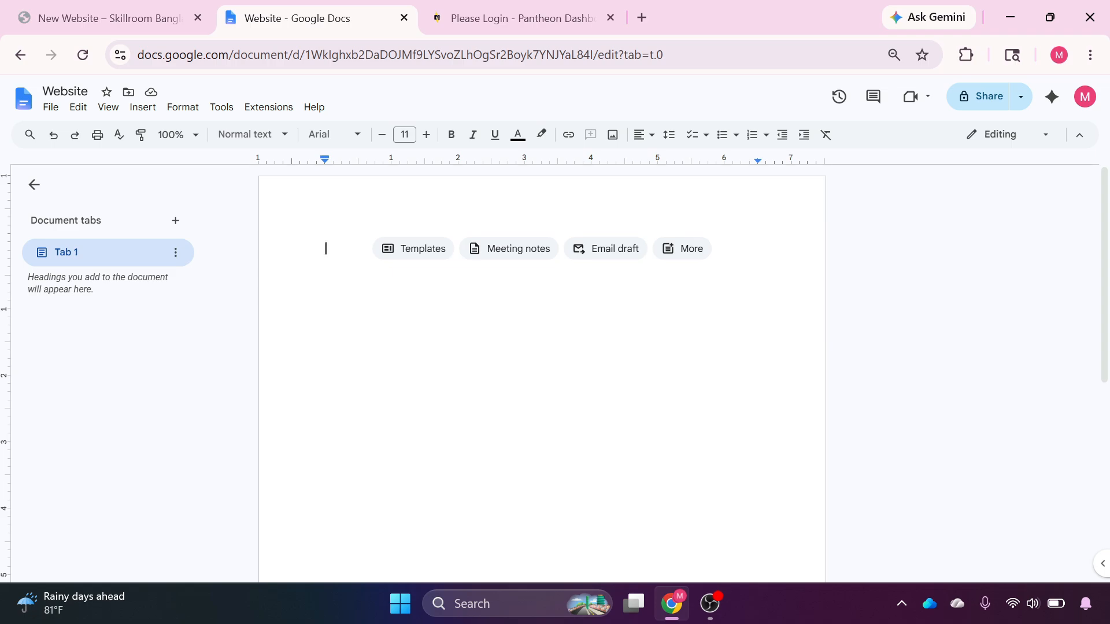
Write 'Hosting Panel: Google Account' in the document and format it as bold Comfortaa.
{"action": "type", "text": "Hosting P"}
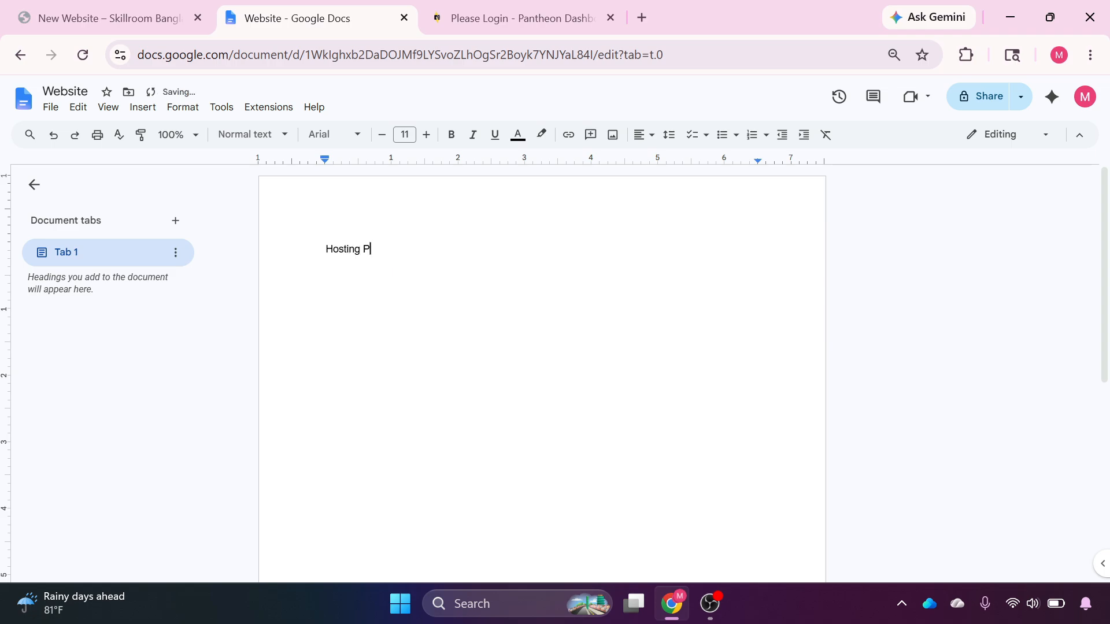
{"action": "type", "text": "anel: Google Account"}
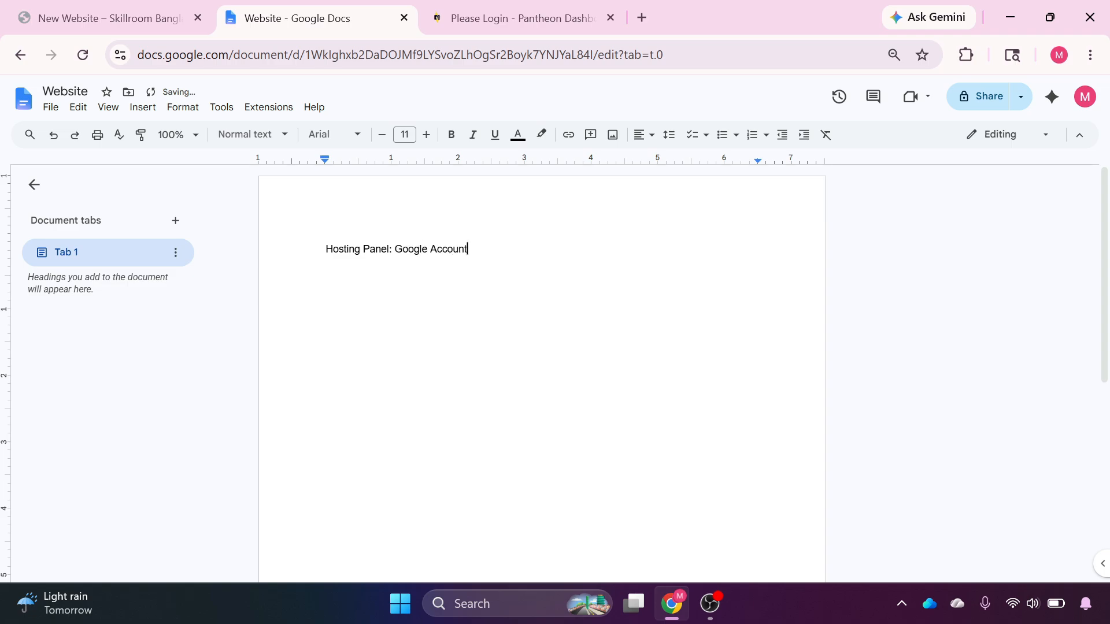
{"action": "key", "text": "ctrl+a"}
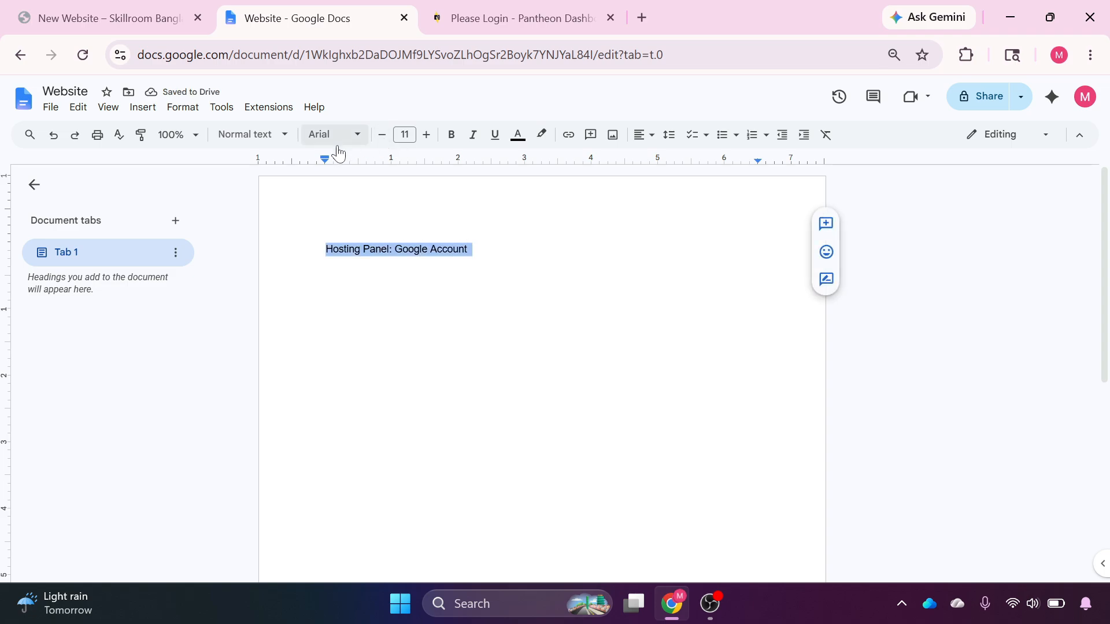
{"action": "left_click", "coordinate": [352, 138]}
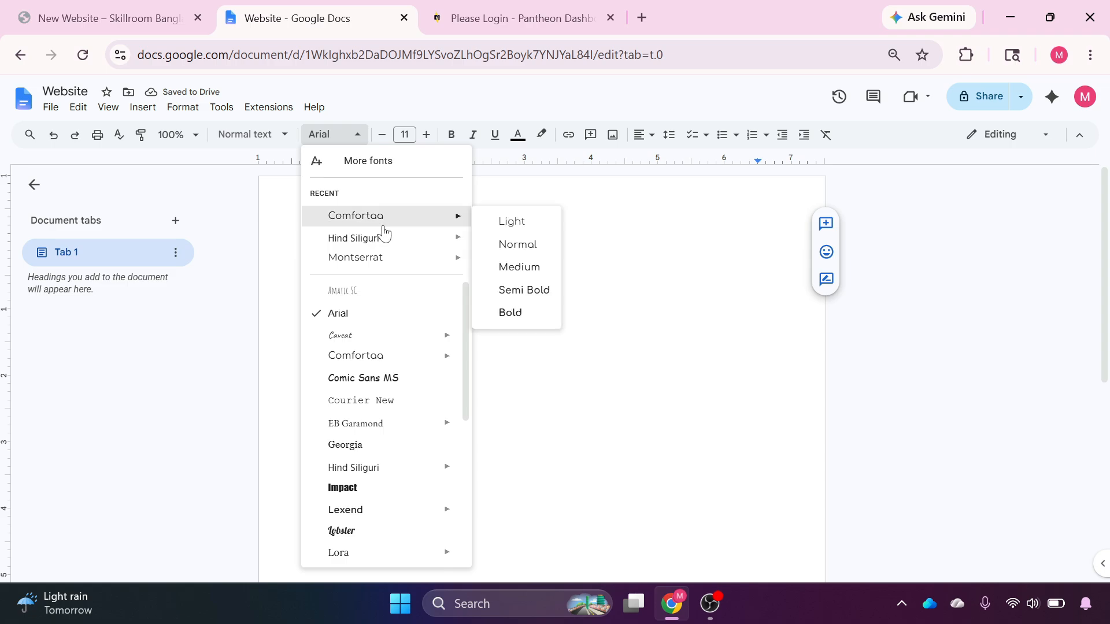
{"action": "mouse_move", "coordinate": [428, 237]}
{"action": "mouse_move", "coordinate": [431, 215]}
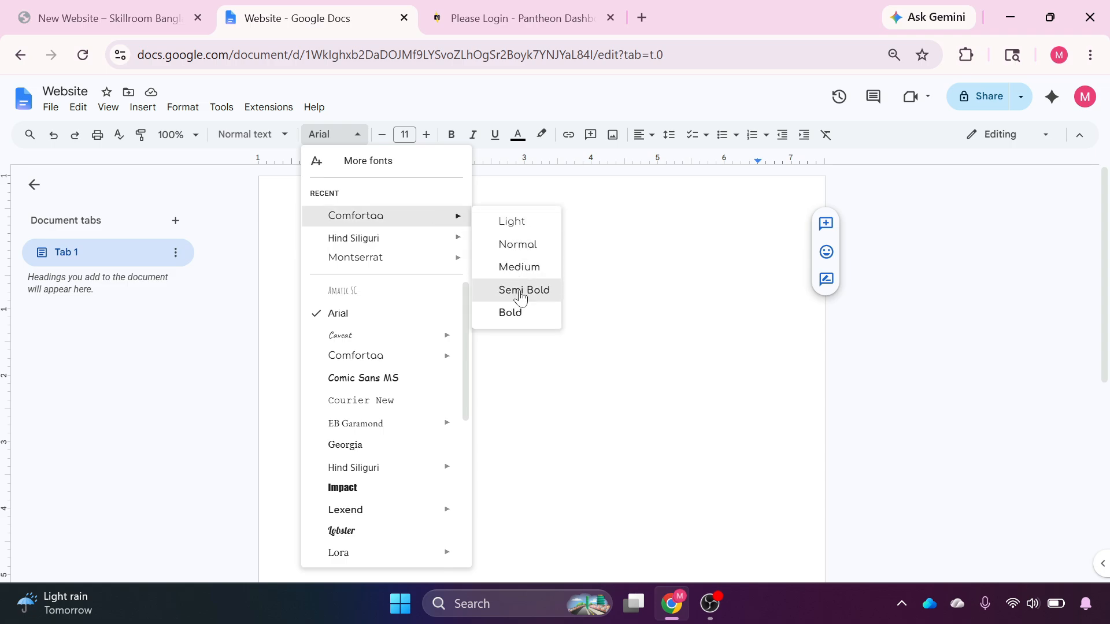
{"action": "left_click", "coordinate": [511, 313]}
{"action": "left_click", "coordinate": [496, 250]}
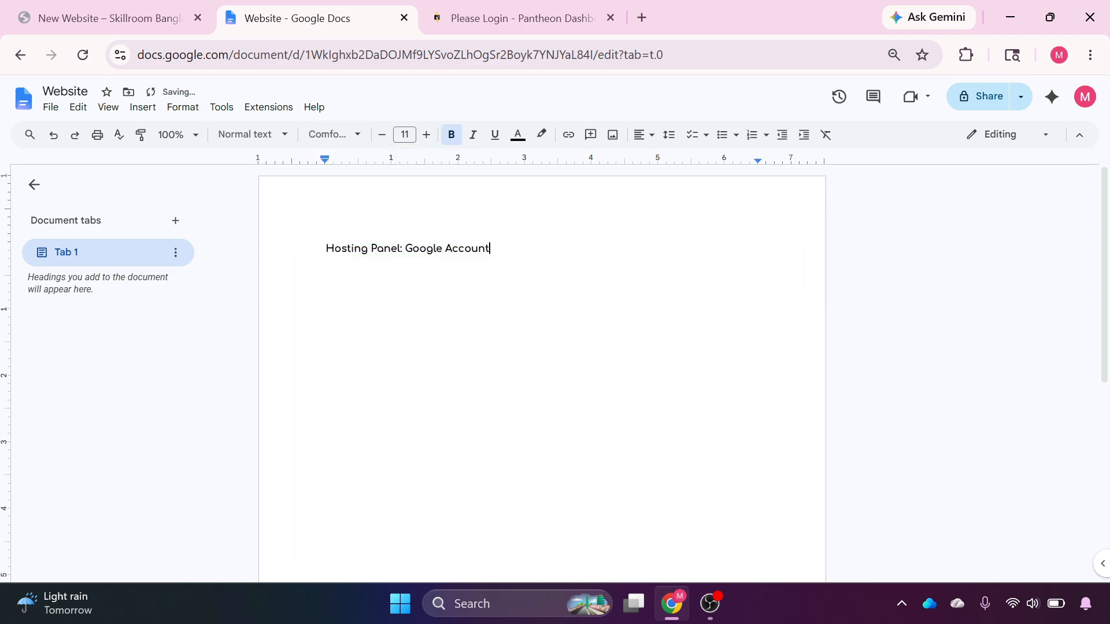
{"action": "left_click", "coordinate": [514, 16]}
Sign in to Pantheon with a Google account.
{"action": "left_click", "coordinate": [552, 241]}
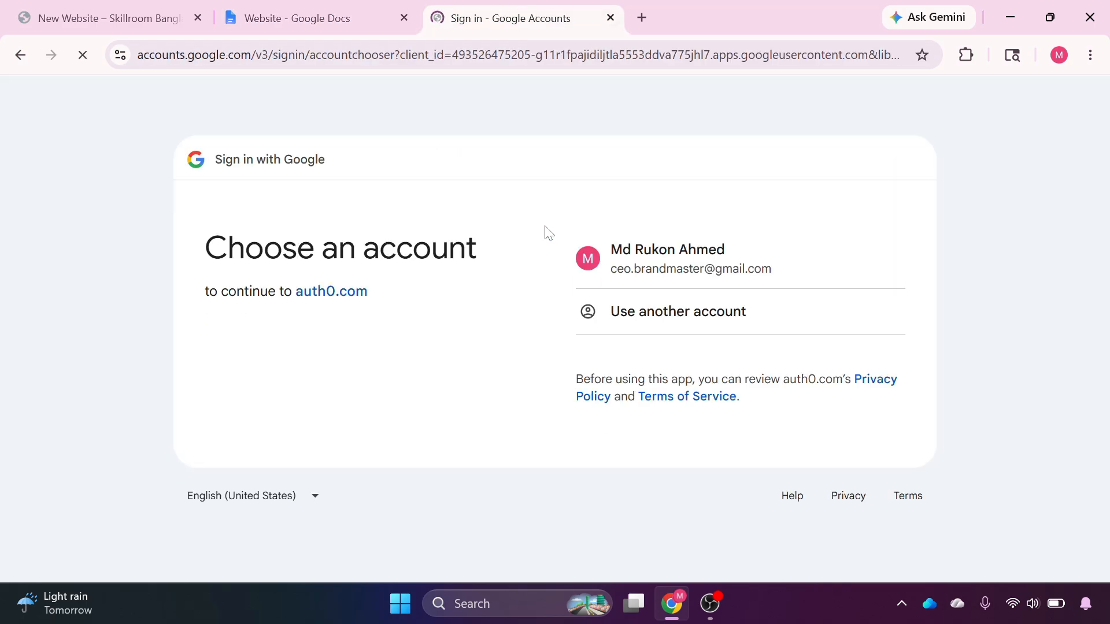
{"action": "left_click", "coordinate": [659, 260]}
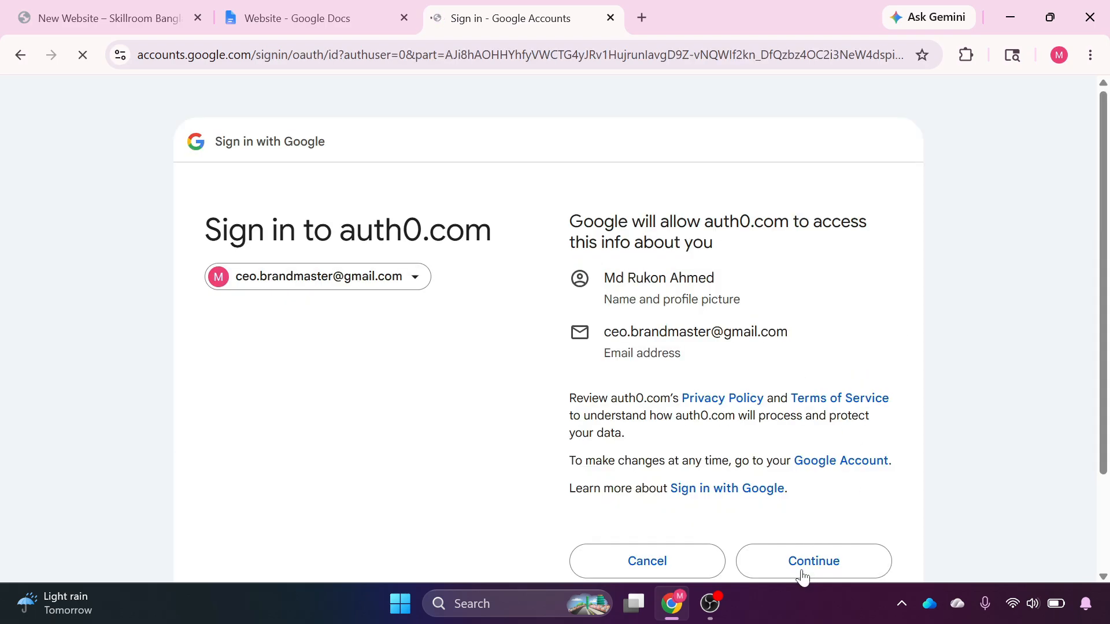
{"action": "left_click", "coordinate": [809, 566]}
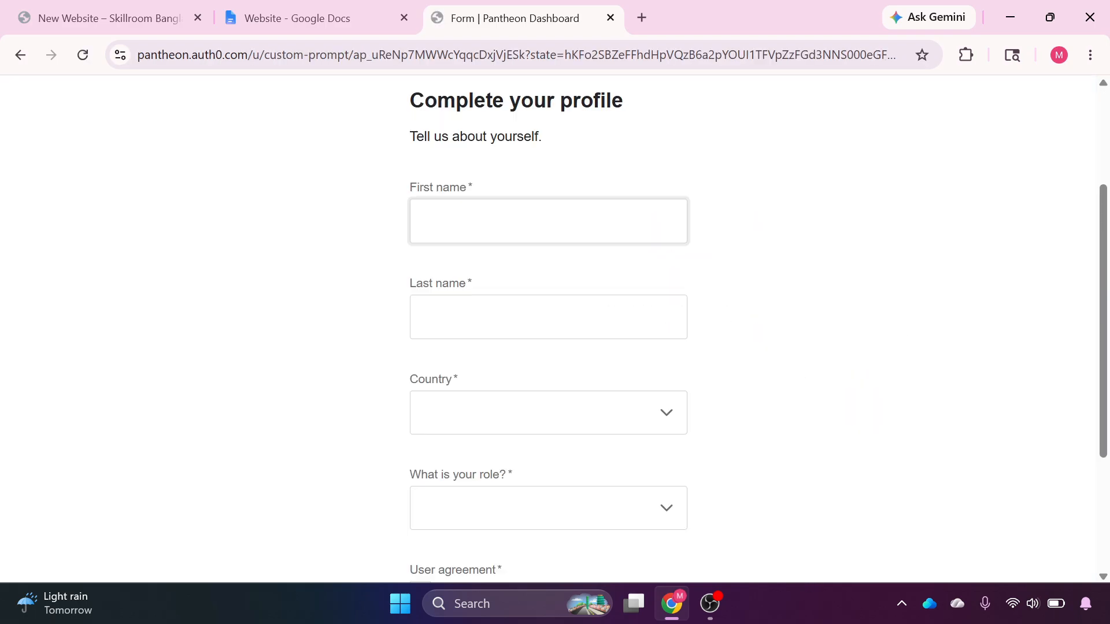
Fill in the profile name from saved details, country Bangladesh and role Developer / Engineer.
{"action": "left_click", "coordinate": [523, 223]}
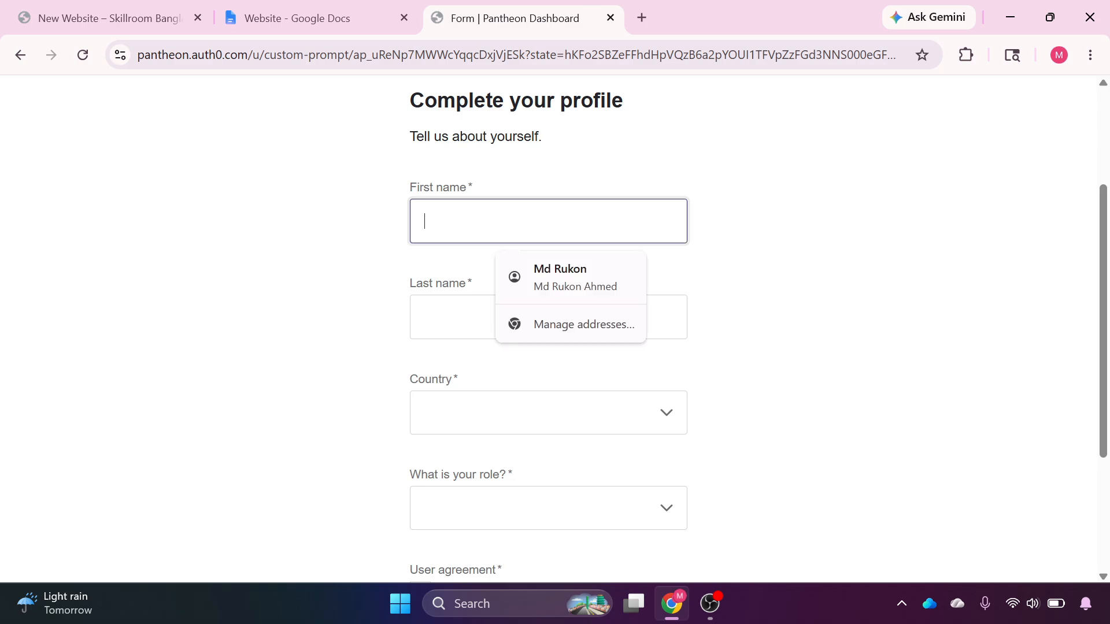
{"action": "left_click", "coordinate": [544, 274]}
{"action": "scroll", "coordinate": [500, 344], "scroll_direction": "down", "scroll_amount": 3}
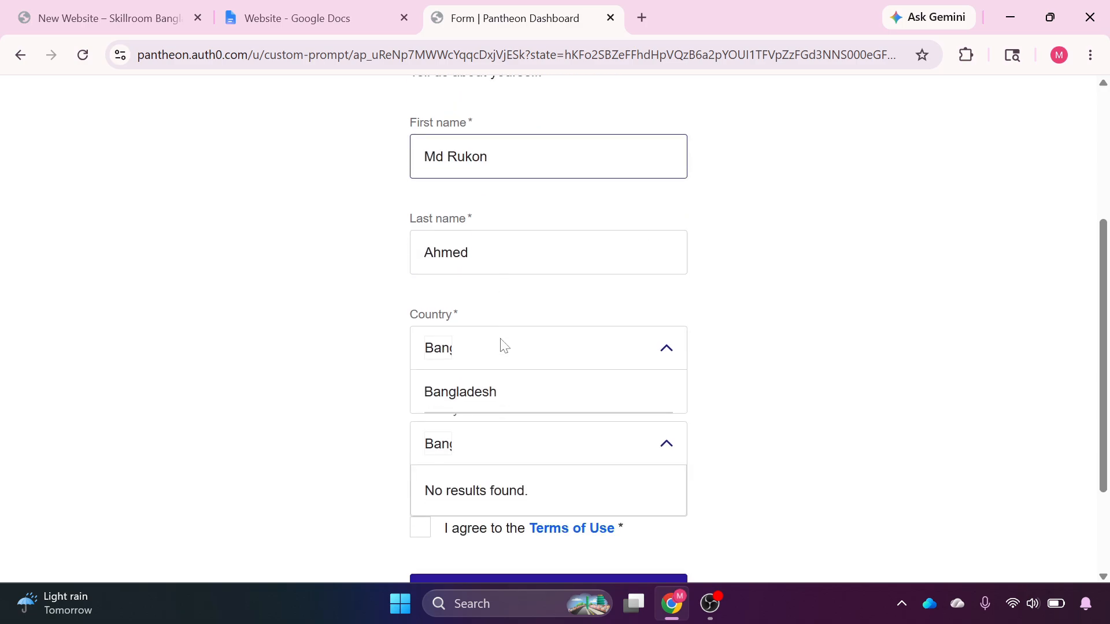
{"action": "left_click", "coordinate": [665, 243]}
{"action": "left_click", "coordinate": [666, 243]}
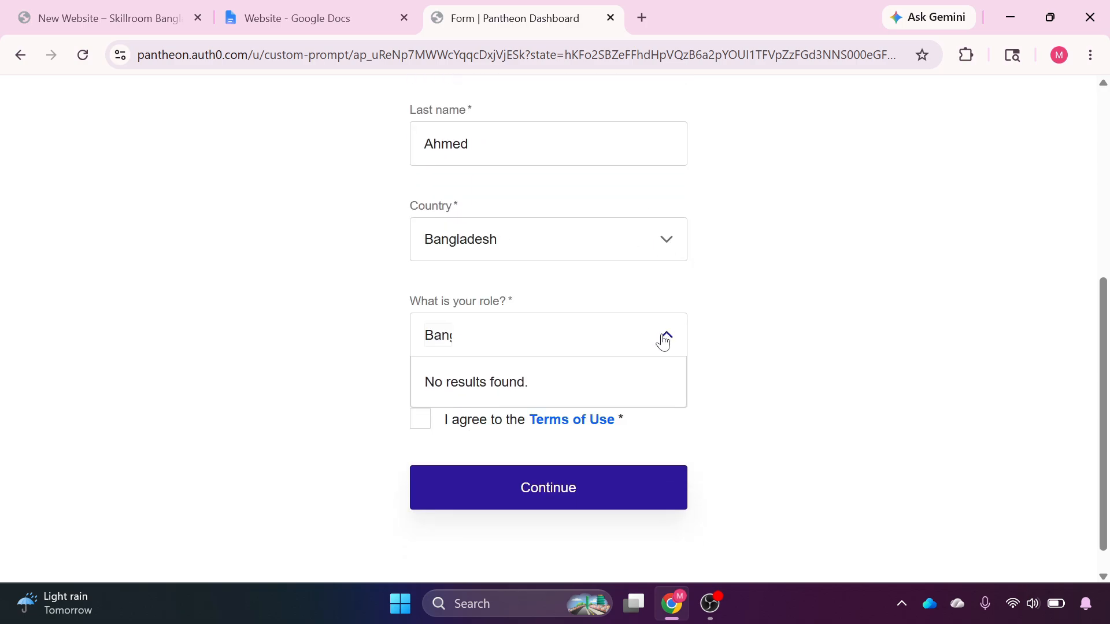
{"action": "left_click", "coordinate": [663, 337]}
{"action": "left_click", "coordinate": [663, 341]}
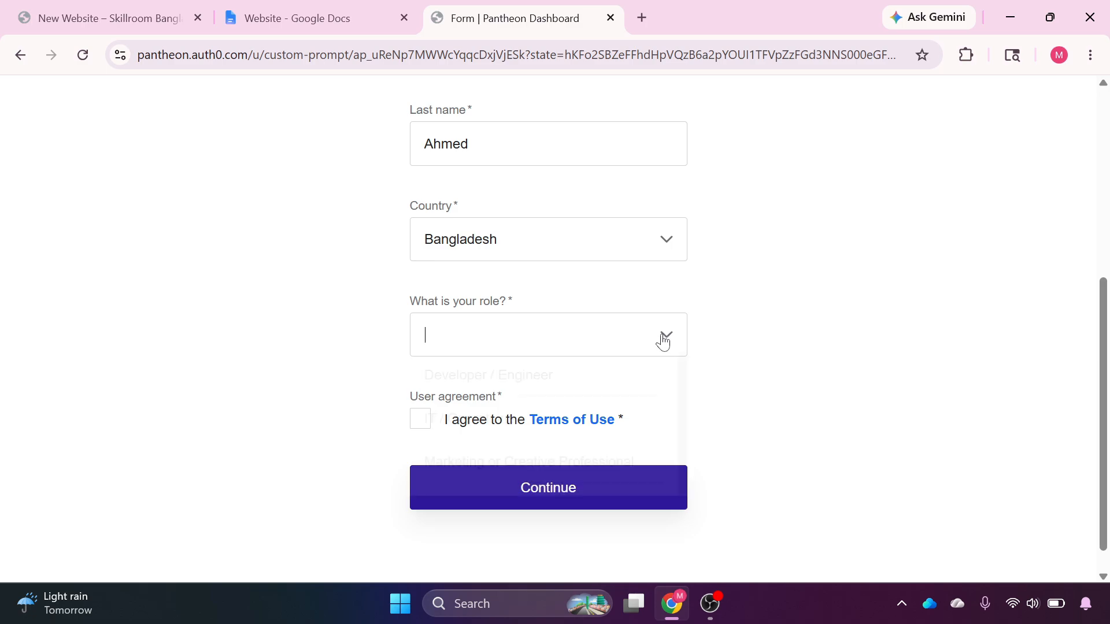
{"action": "left_click", "coordinate": [503, 380]}
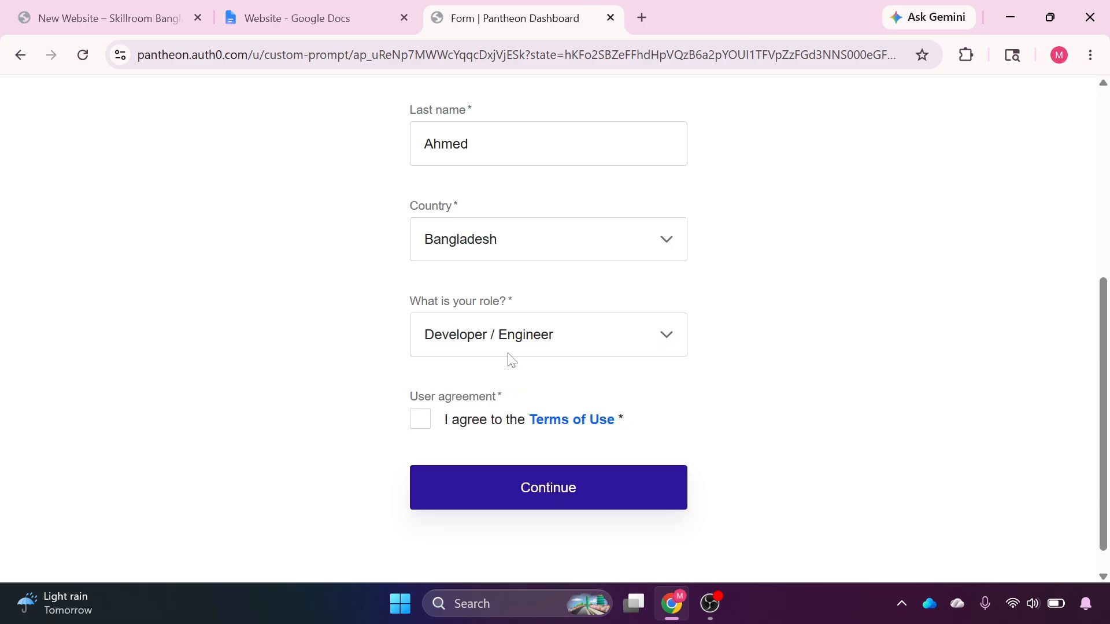
Accept the Terms of Use and submit the profile without marketing opt-in.
{"action": "left_click", "coordinate": [423, 420]}
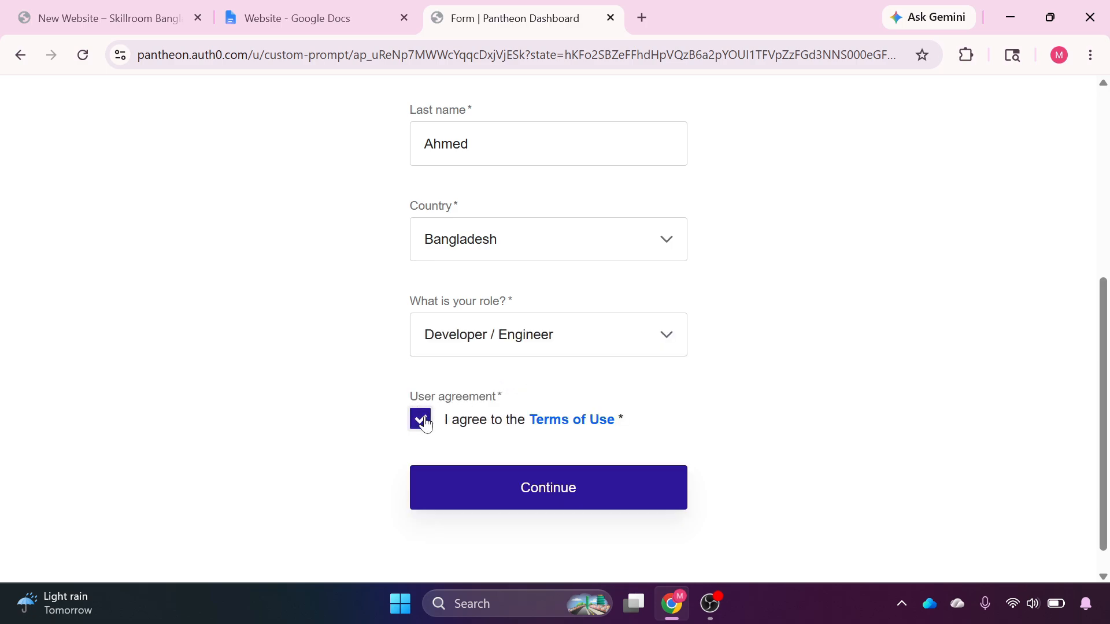
{"action": "left_click", "coordinate": [530, 497]}
{"action": "left_click_drag", "start_coordinate": [432, 305], "coordinate": [549, 306]}
{"action": "scroll", "coordinate": [587, 309], "scroll_direction": "down", "scroll_amount": 1}
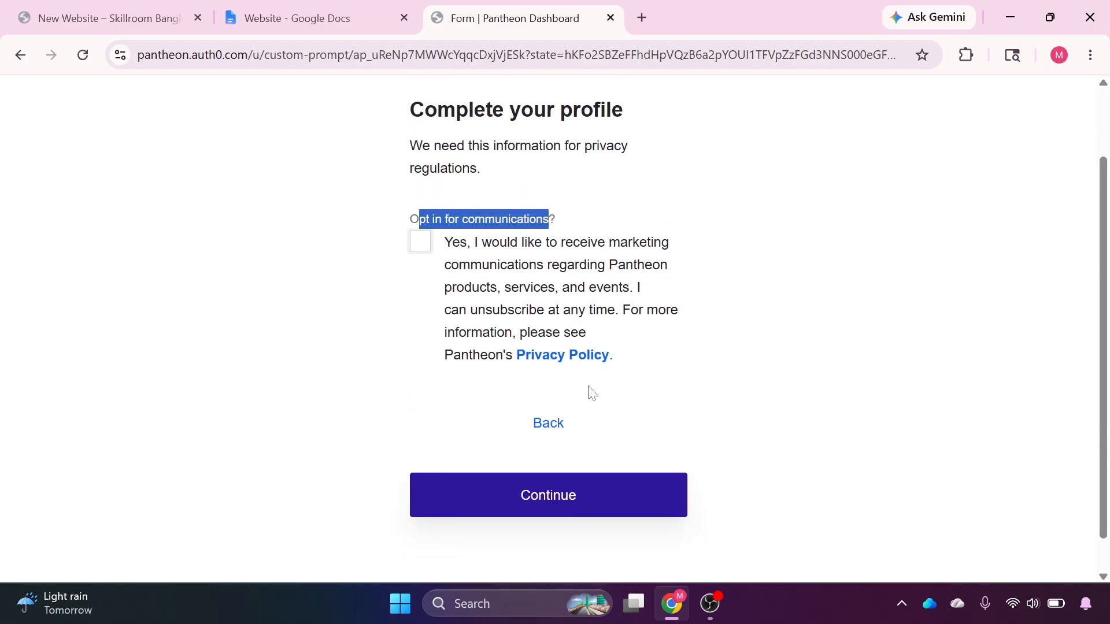
{"action": "left_click", "coordinate": [535, 497]}
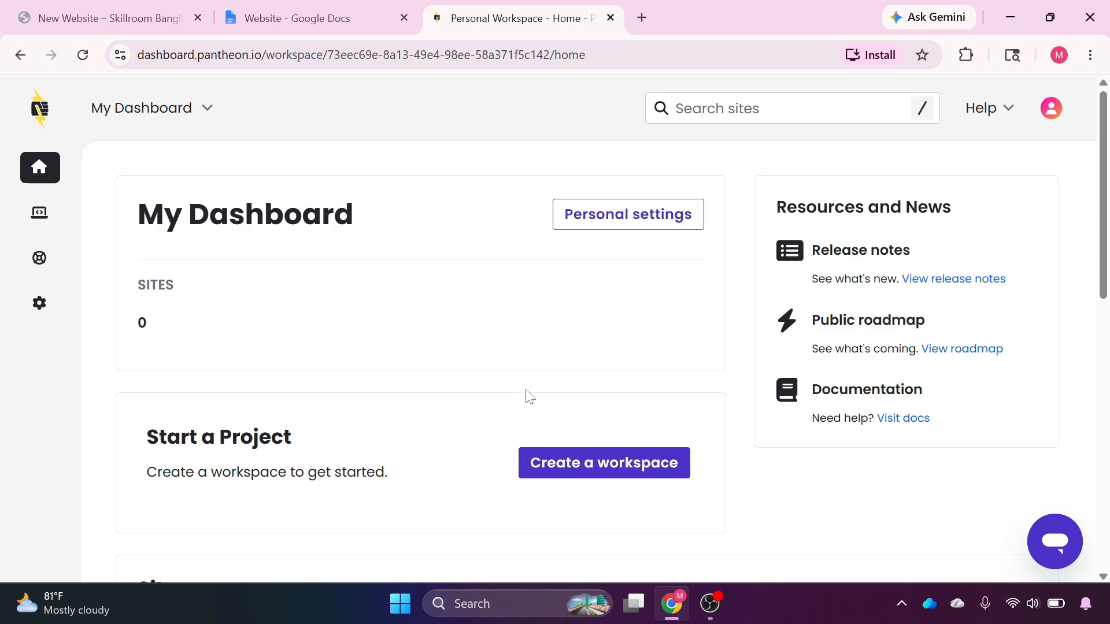
Create a workspace named 'Skillroom Bangladesh IT', keeping 'No' for web agency.
{"action": "left_click", "coordinate": [592, 471]}
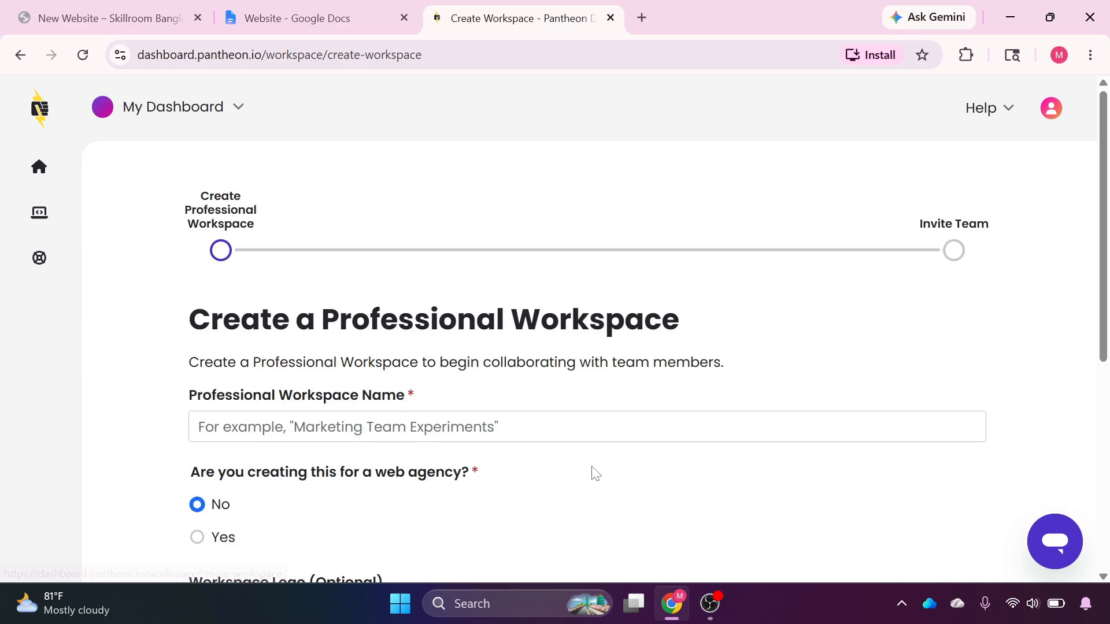
{"action": "scroll", "coordinate": [398, 366], "scroll_direction": "down", "scroll_amount": 3}
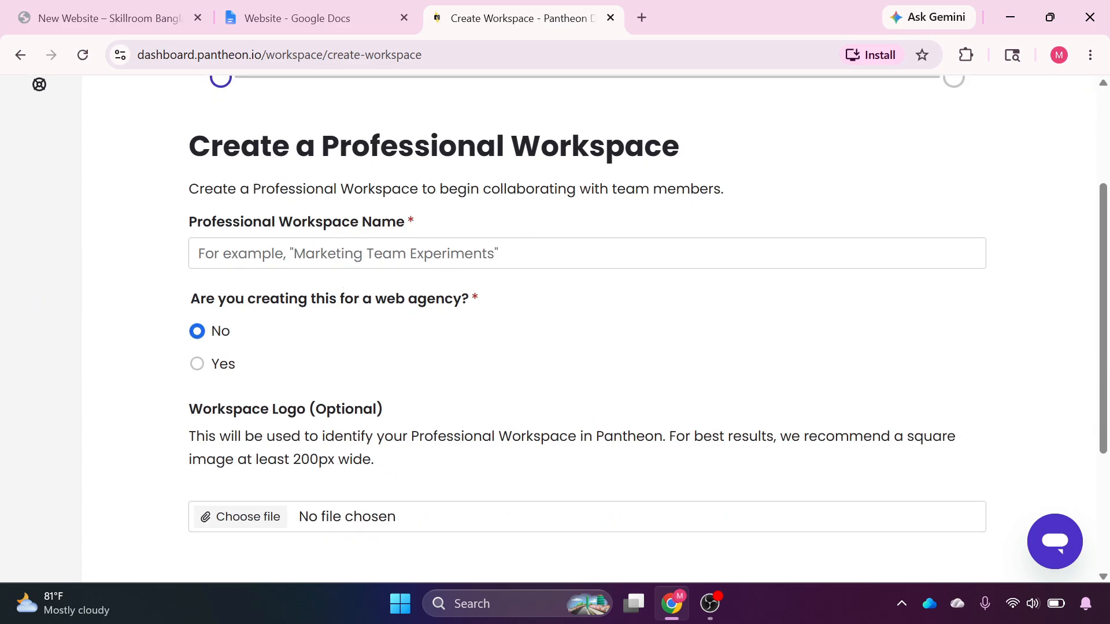
{"action": "left_click", "coordinate": [331, 254]}
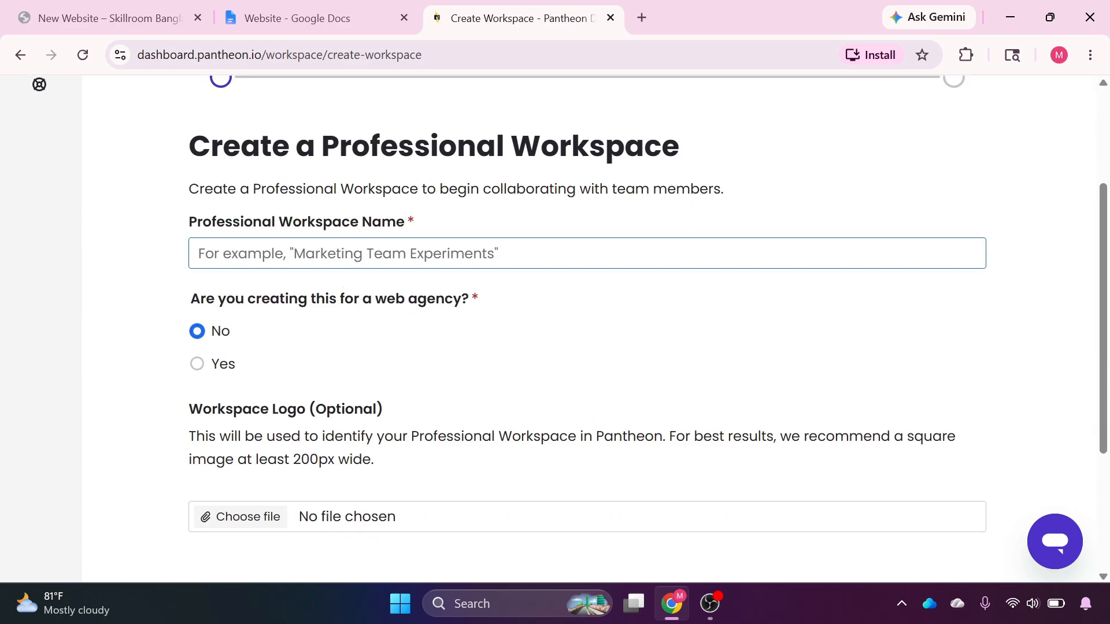
{"action": "type", "text": "Sk"}
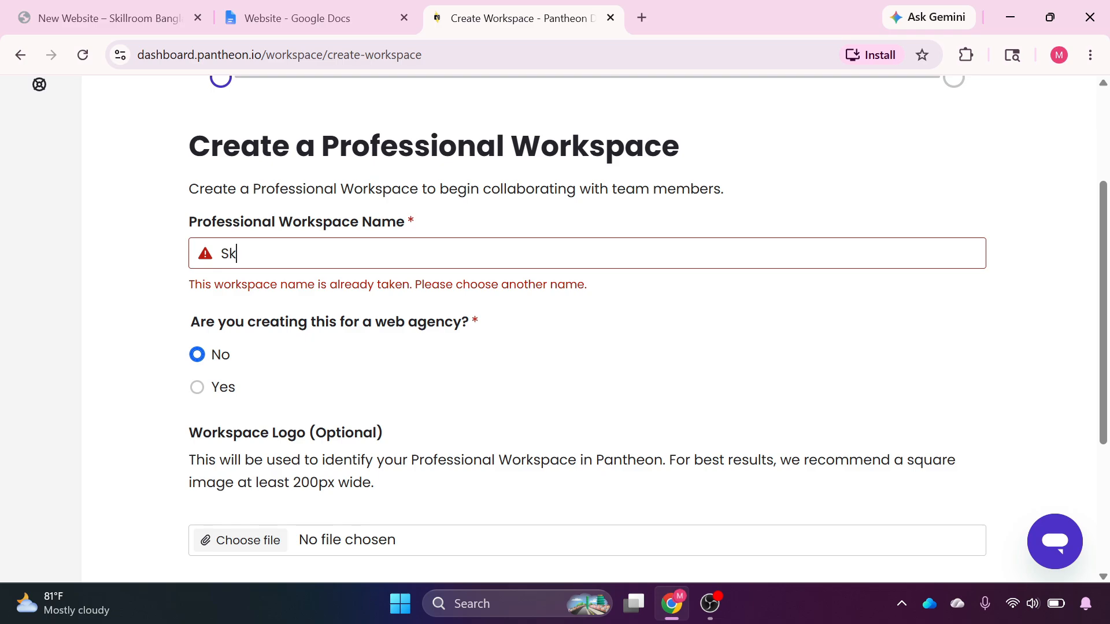
{"action": "type", "text": "illroom "}
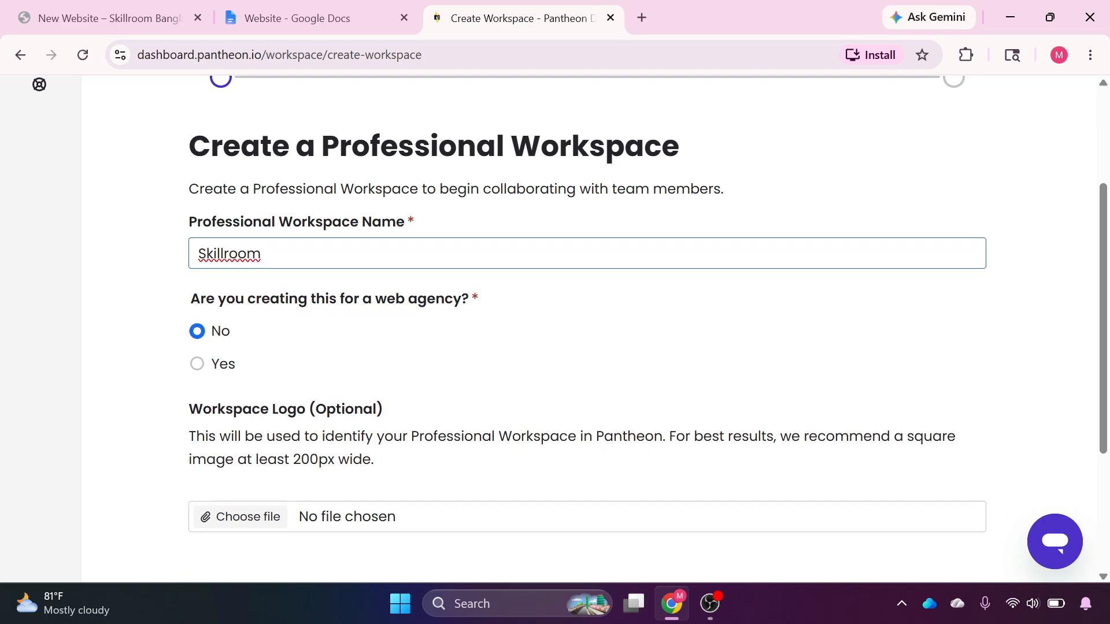
{"action": "type", "text": "Ba"}
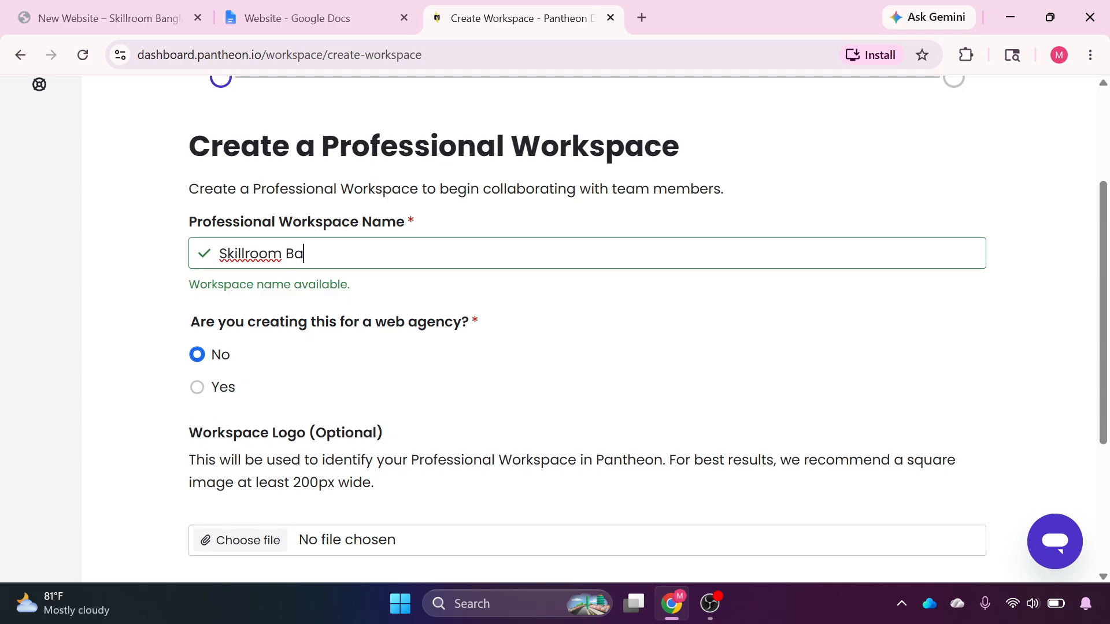
{"action": "type", "text": "ngladesh IT"}
{"action": "scroll", "coordinate": [269, 355], "scroll_direction": "down", "scroll_amount": 1}
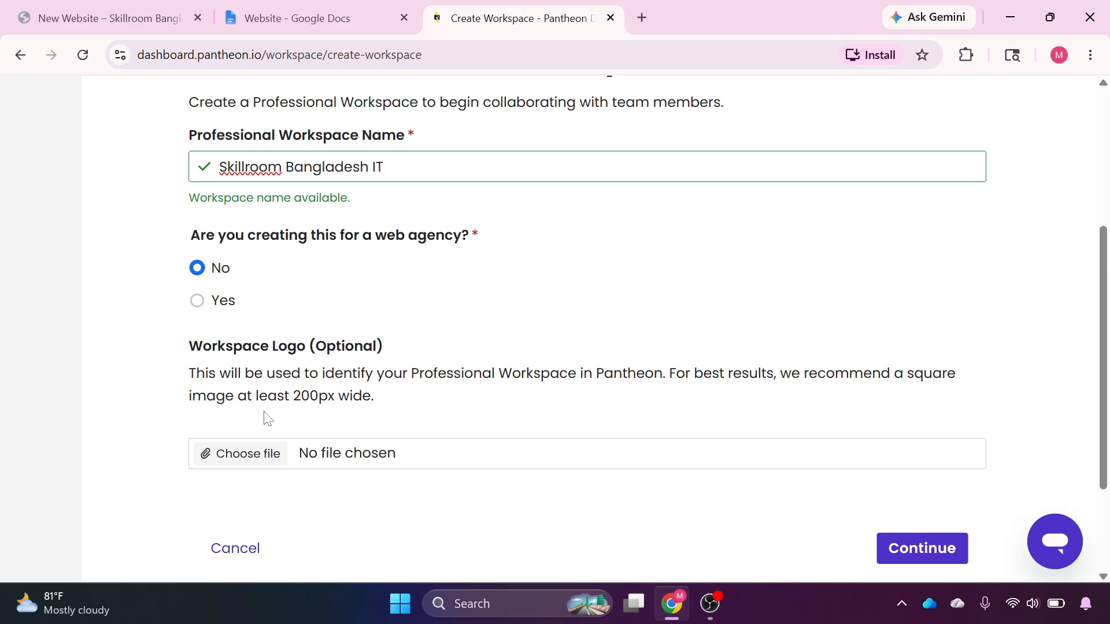
{"action": "left_click", "coordinate": [907, 554]}
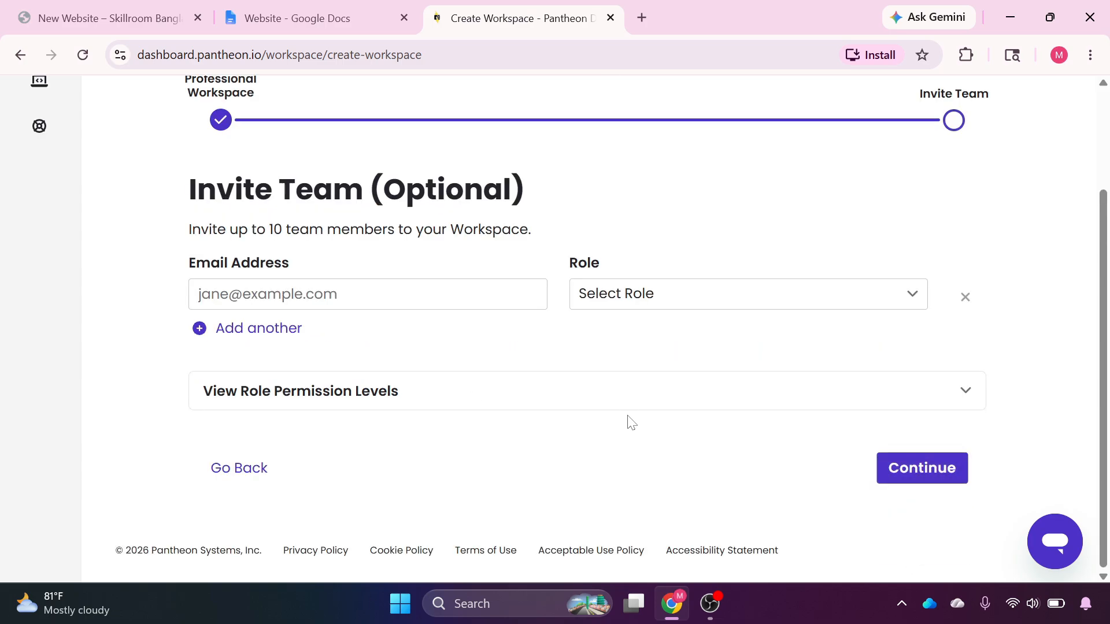
Invite a team member's saved e-mail address as Administrator and finish the workspace.
{"action": "left_click", "coordinate": [347, 294]}
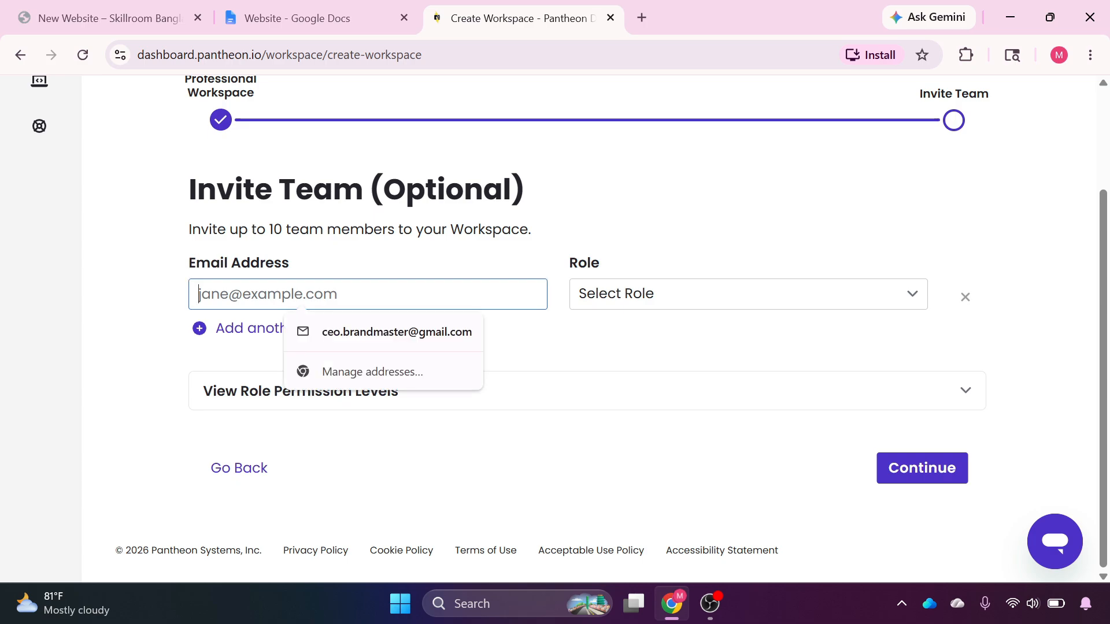
{"action": "left_click", "coordinate": [382, 331]}
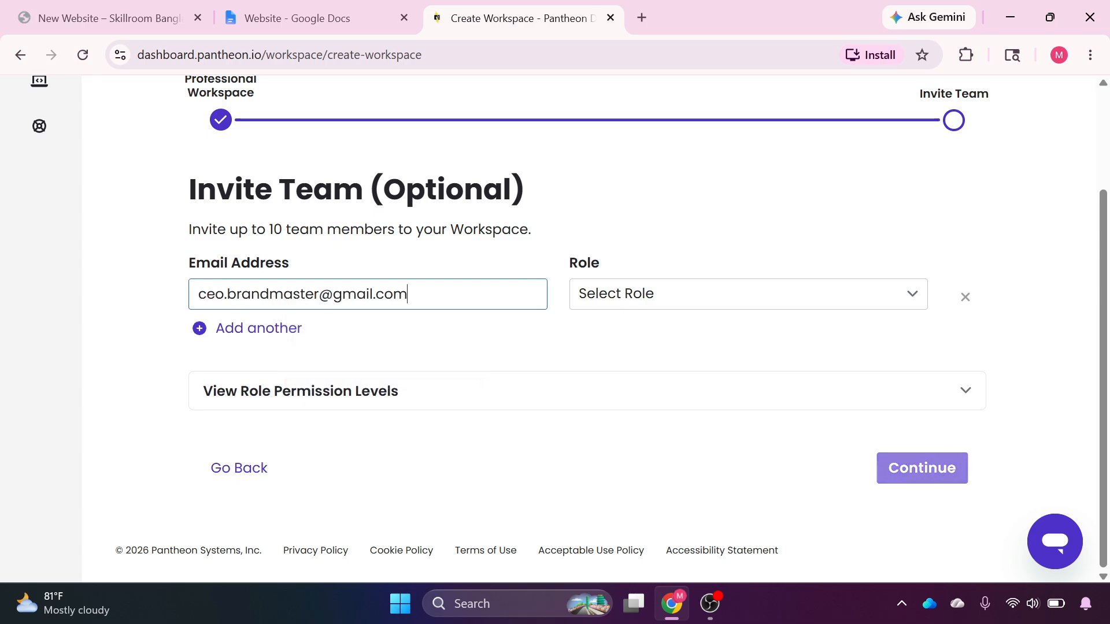
{"action": "left_click", "coordinate": [672, 307]}
{"action": "left_click", "coordinate": [647, 348]}
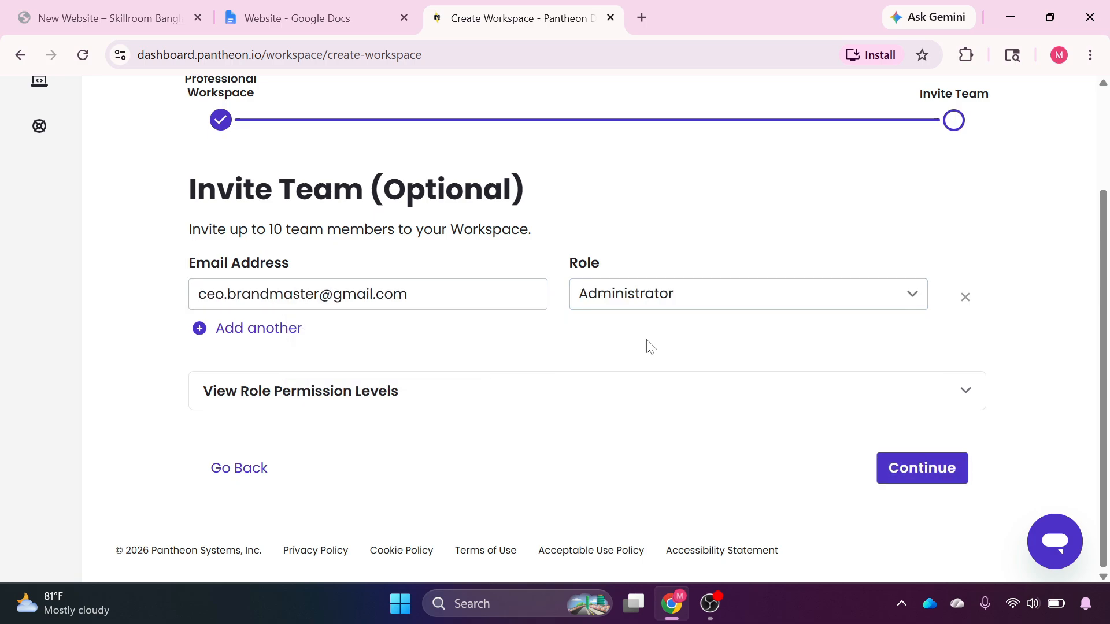
{"action": "left_click", "coordinate": [601, 399]}
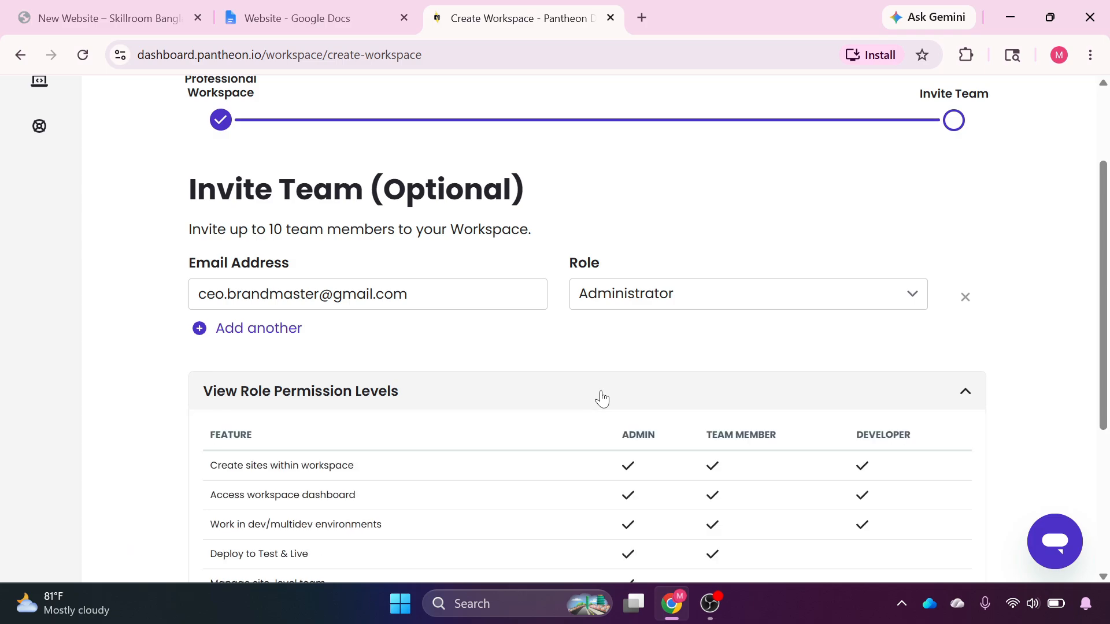
{"action": "left_click", "coordinate": [578, 404]}
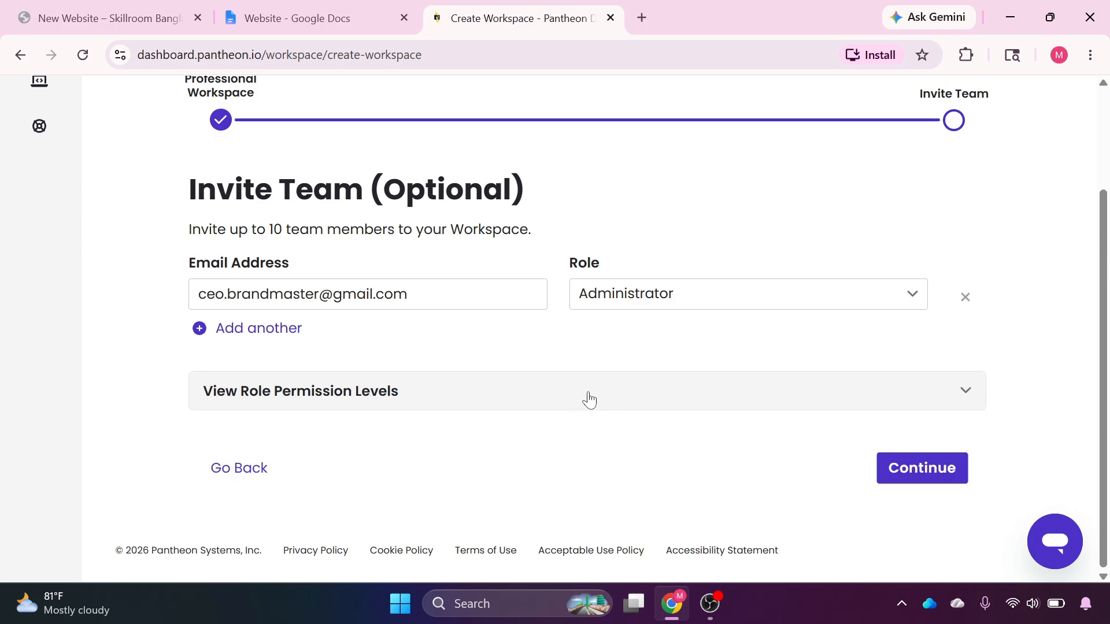
{"action": "left_click", "coordinate": [940, 473]}
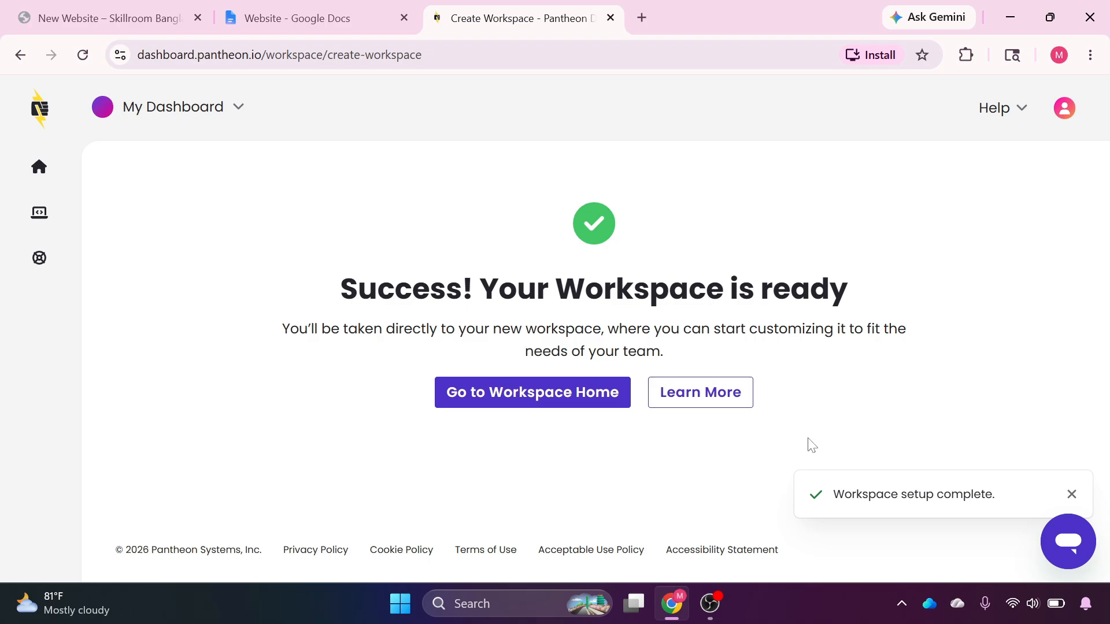
From the workspace home, start Create New Site and choose WordPress.
{"action": "left_click", "coordinate": [552, 396]}
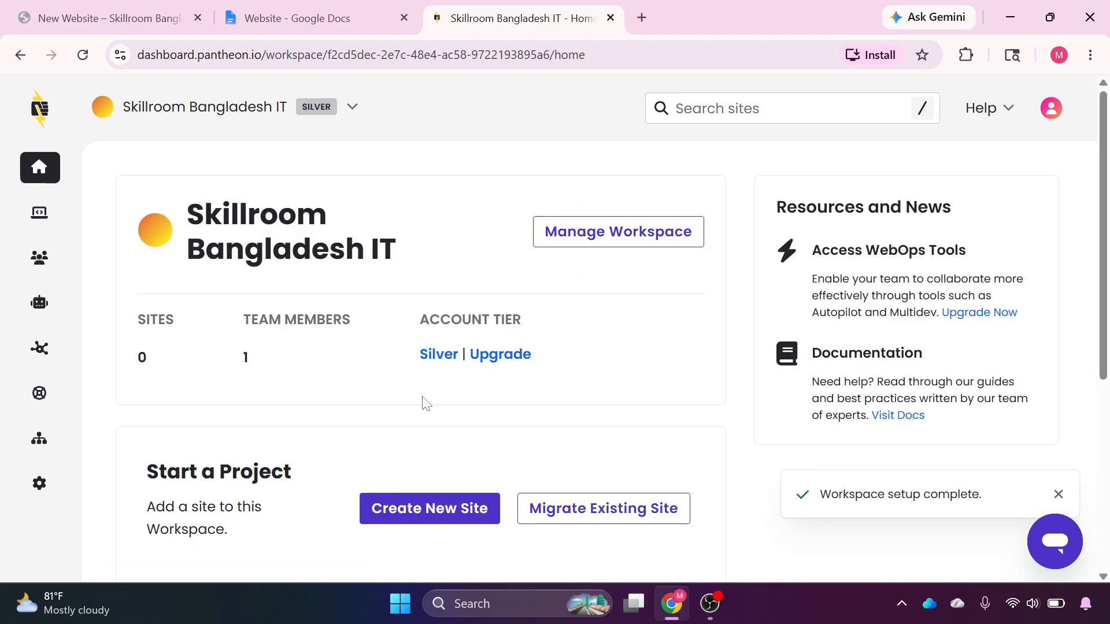
{"action": "scroll", "coordinate": [413, 405], "scroll_direction": "down", "scroll_amount": 1}
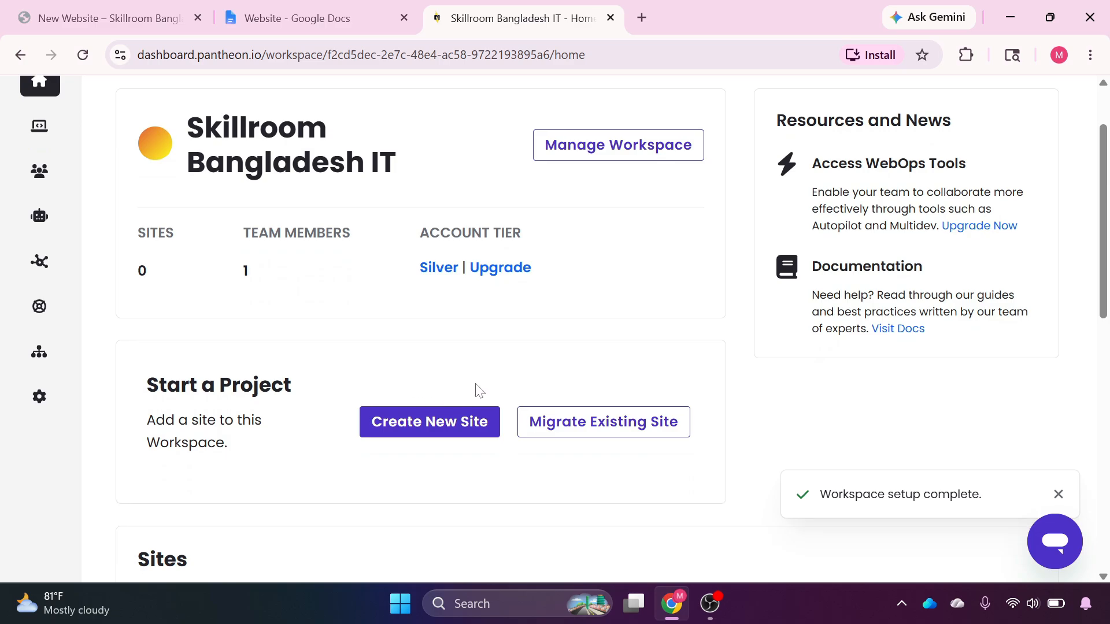
{"action": "left_click", "coordinate": [417, 429]}
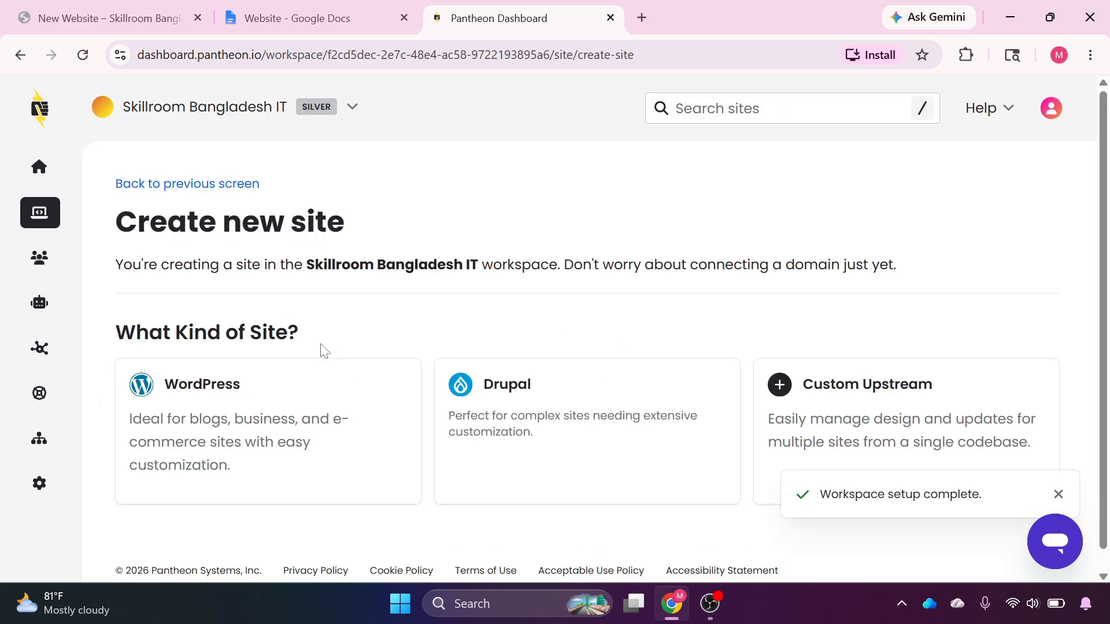
{"action": "left_click", "coordinate": [232, 394]}
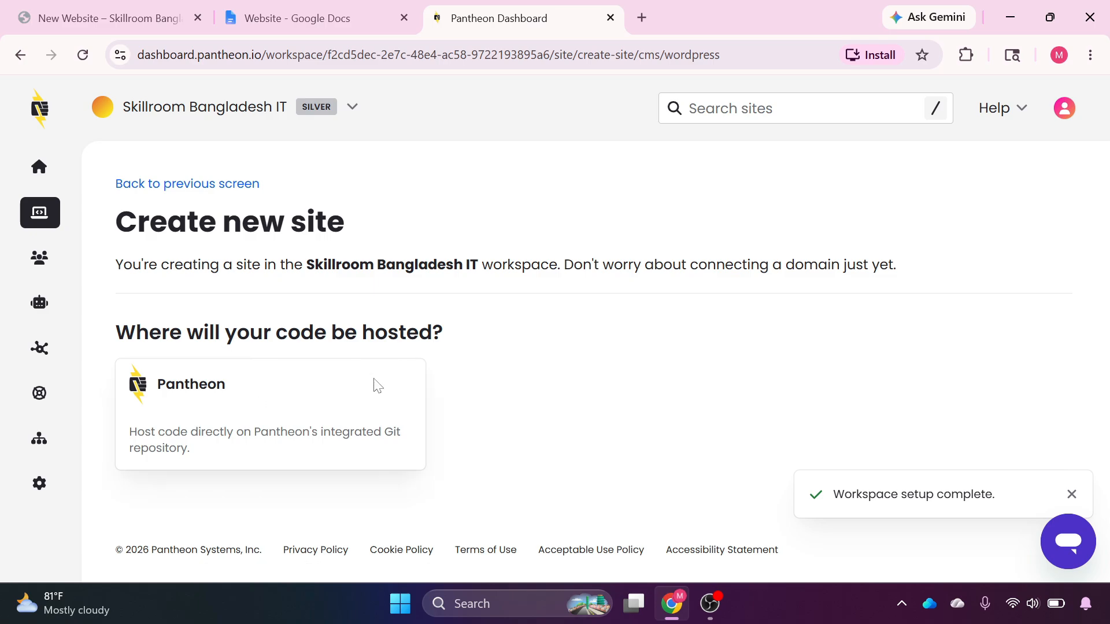
Host the code on Pantheon and replace the taken name 'Portfolio Website' with an available one.
{"action": "left_click", "coordinate": [199, 413]}
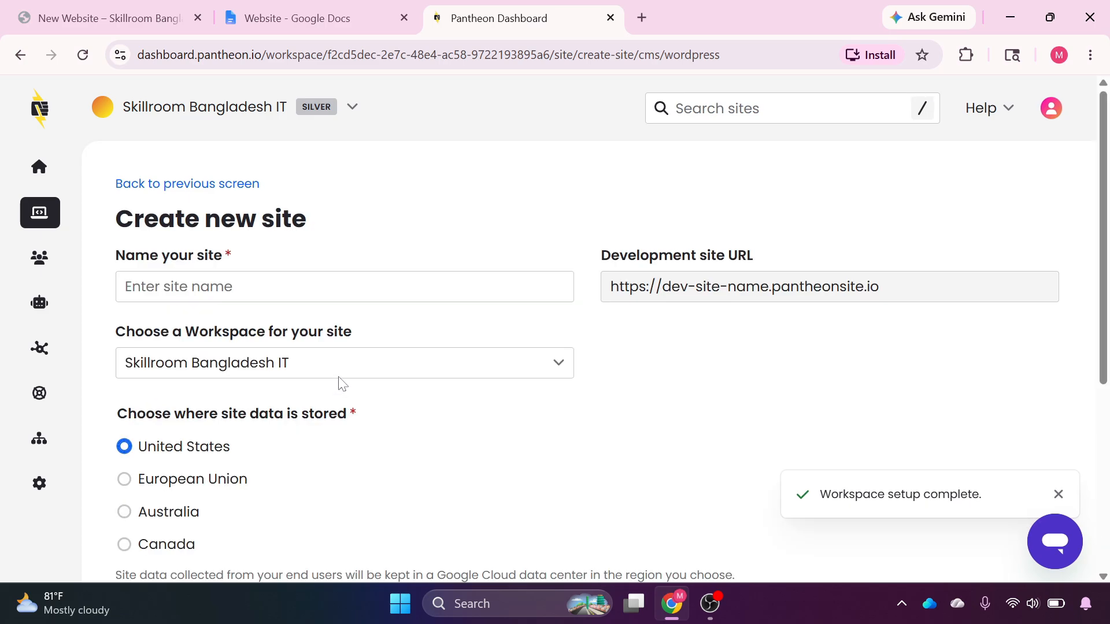
{"action": "left_click", "coordinate": [246, 289]}
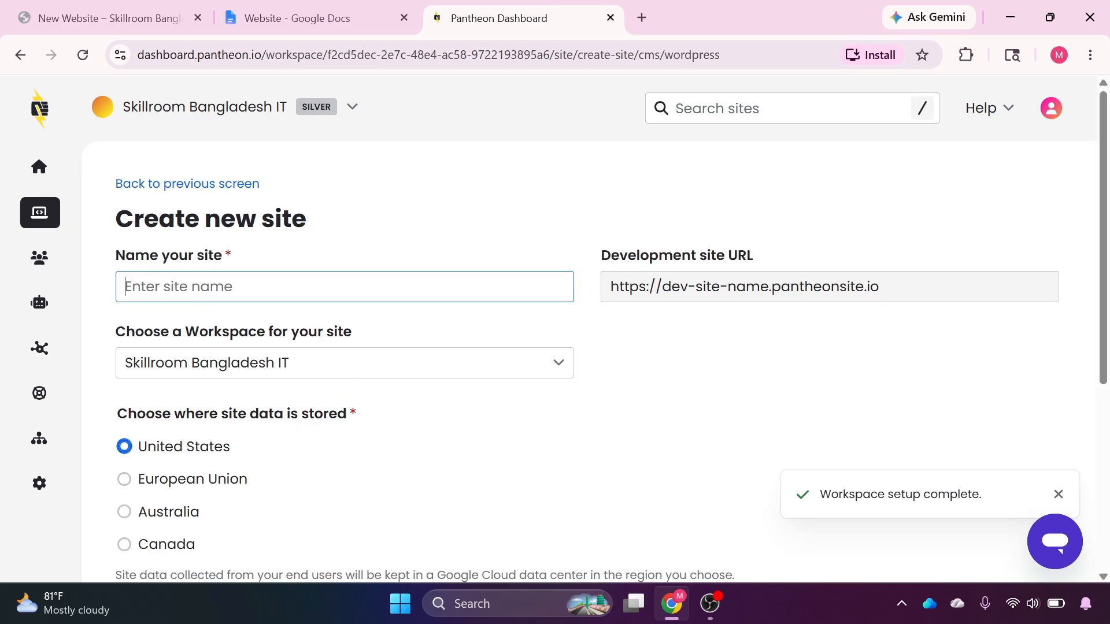
{"action": "type", "text": "Portfolio"}
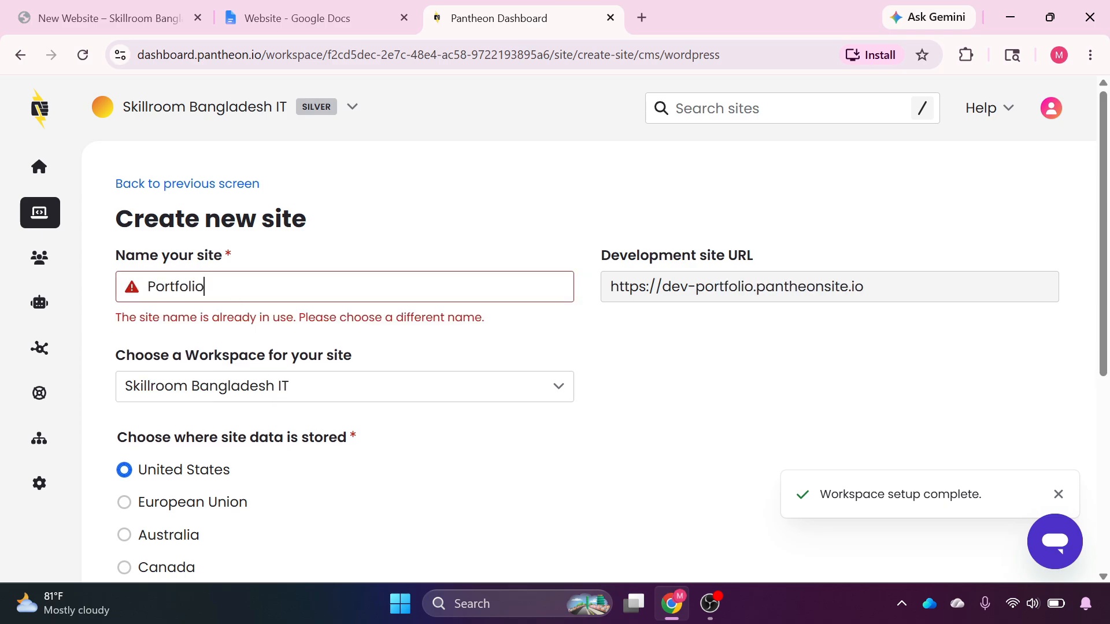
{"action": "type", "text": "Websi"}
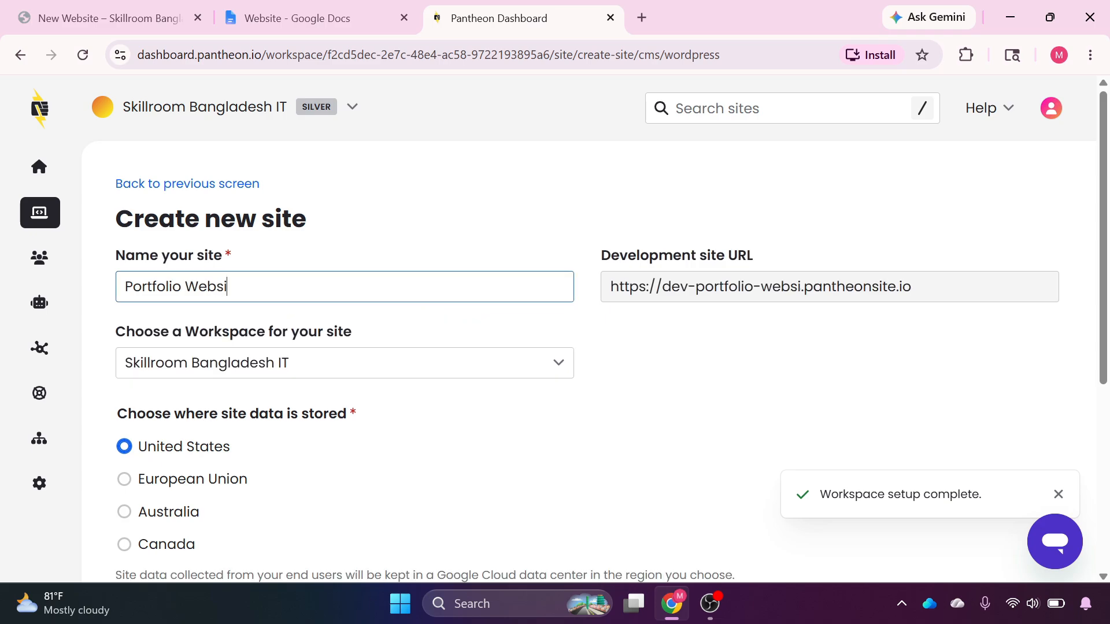
{"action": "type", "text": "te"}
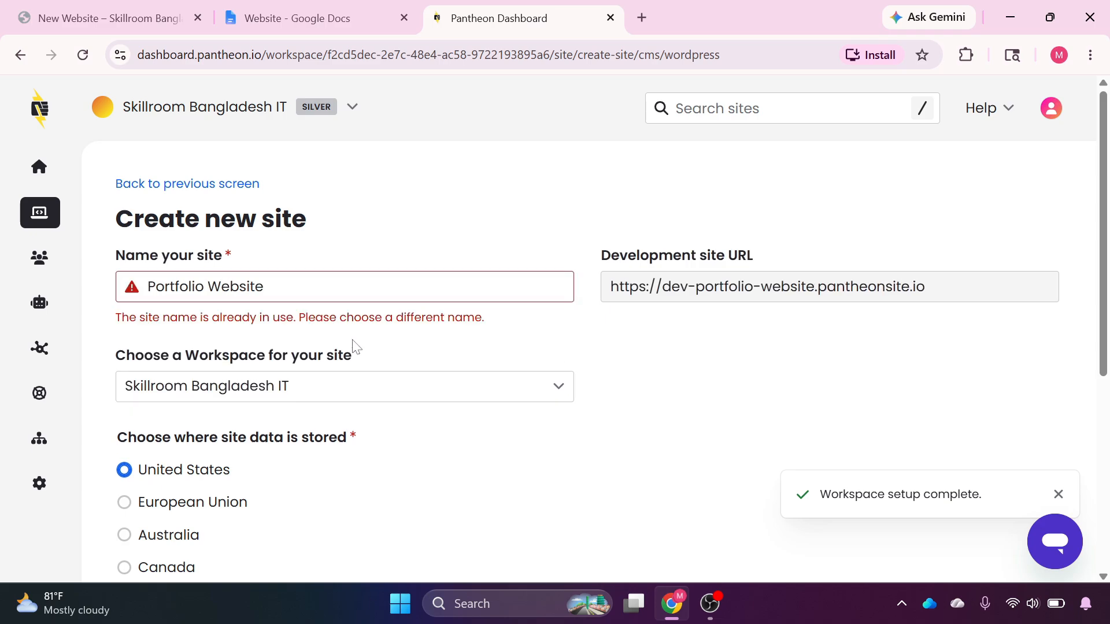
{"action": "left_click_drag", "start_coordinate": [265, 286], "coordinate": [148, 286]}
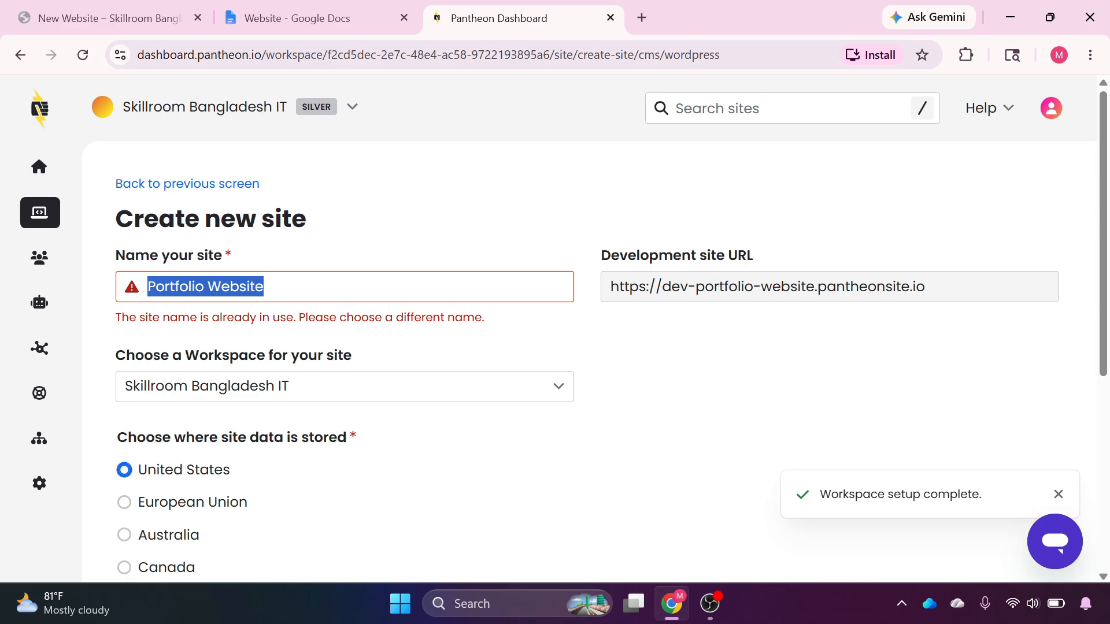
{"action": "type", "text": "dmrok"}
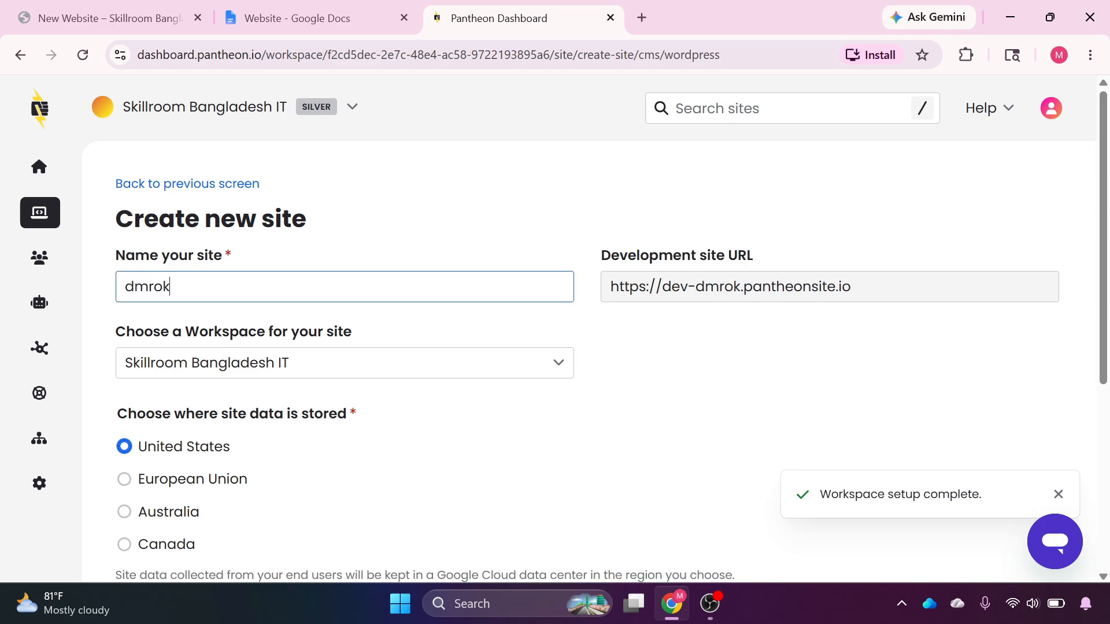
{"action": "type", "text": "y"}
{"action": "left_click", "coordinate": [376, 403]}
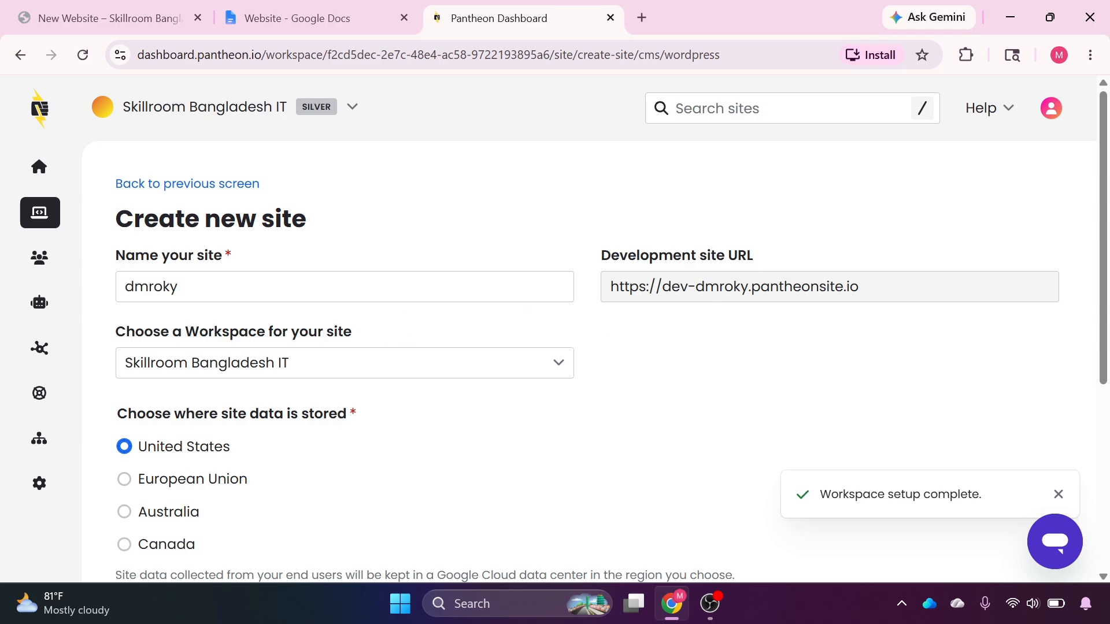
{"action": "left_click_drag", "start_coordinate": [882, 304], "coordinate": [605, 300]}
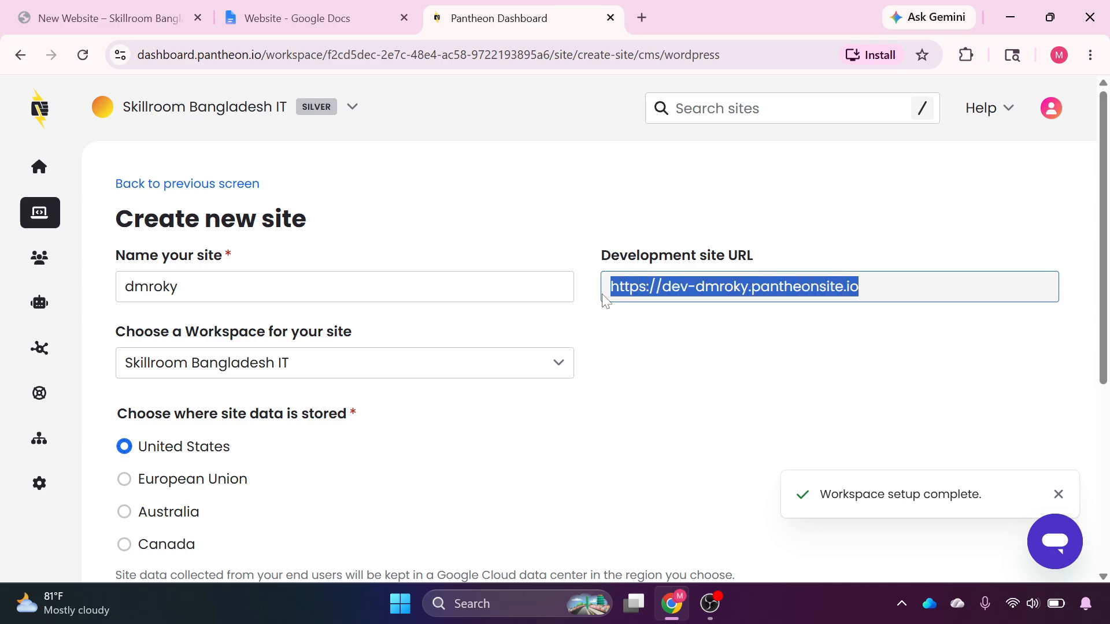
{"action": "left_click", "coordinate": [667, 323]}
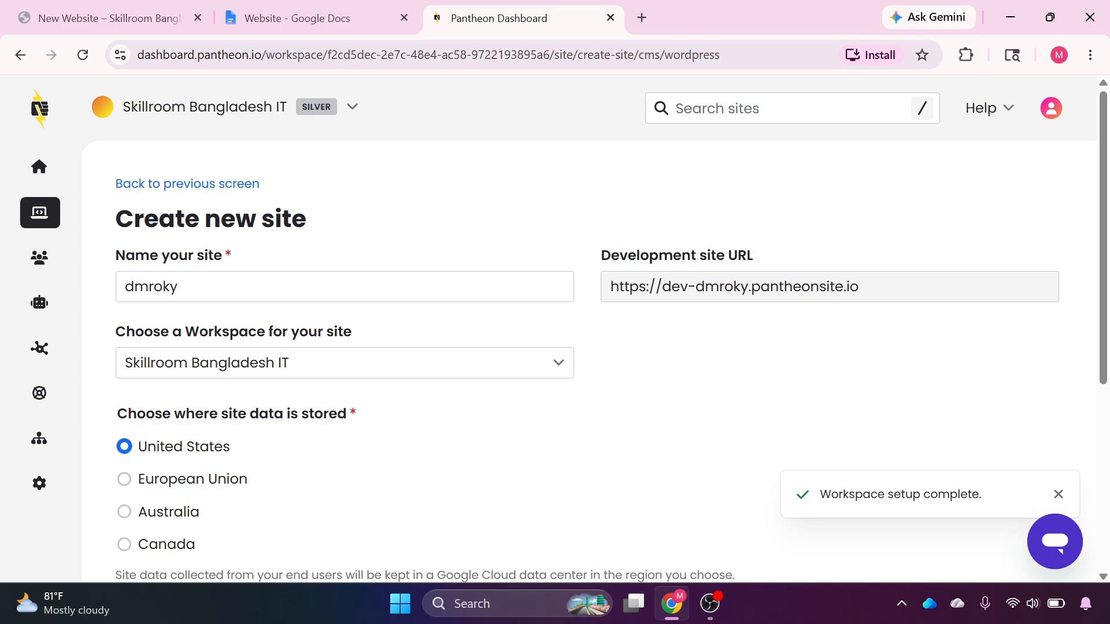
{"action": "scroll", "coordinate": [315, 307], "scroll_direction": "down", "scroll_amount": 5}
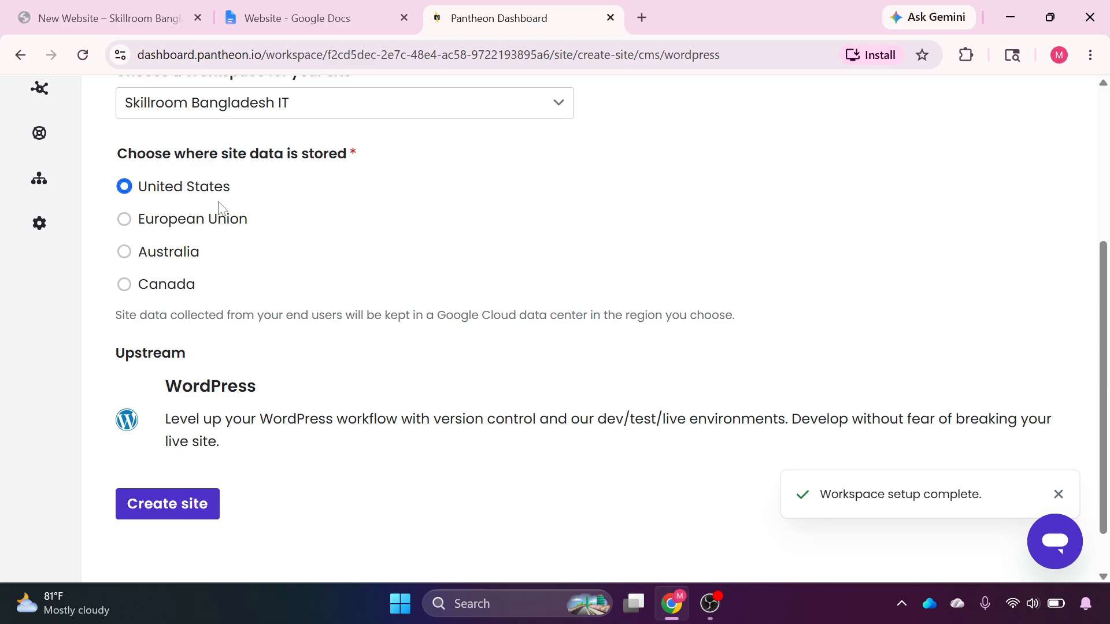
Create the site, confirm the Skillroom Bangladesh IT workspace, and open the site dashboard.
{"action": "left_click", "coordinate": [199, 504]}
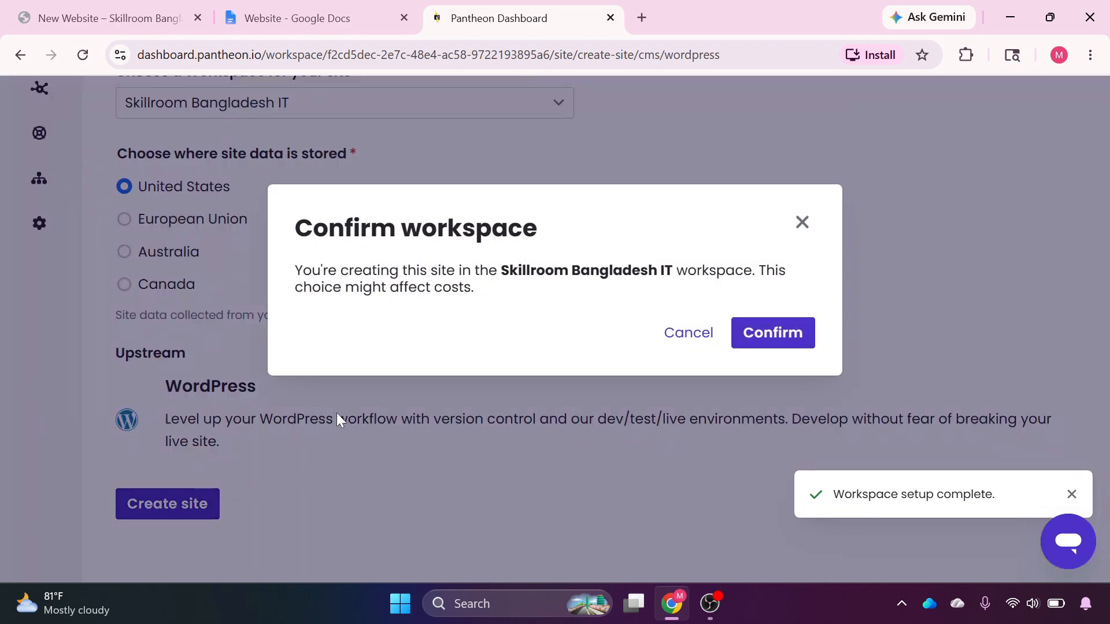
{"action": "left_click", "coordinate": [769, 341]}
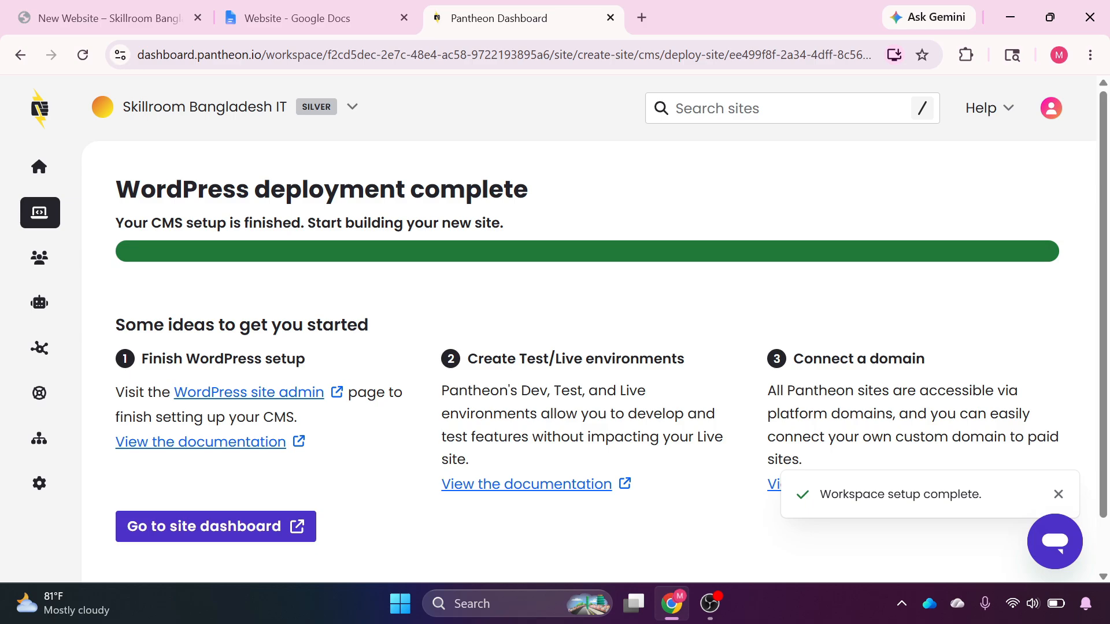
{"action": "left_click_drag", "start_coordinate": [140, 189], "coordinate": [285, 189]}
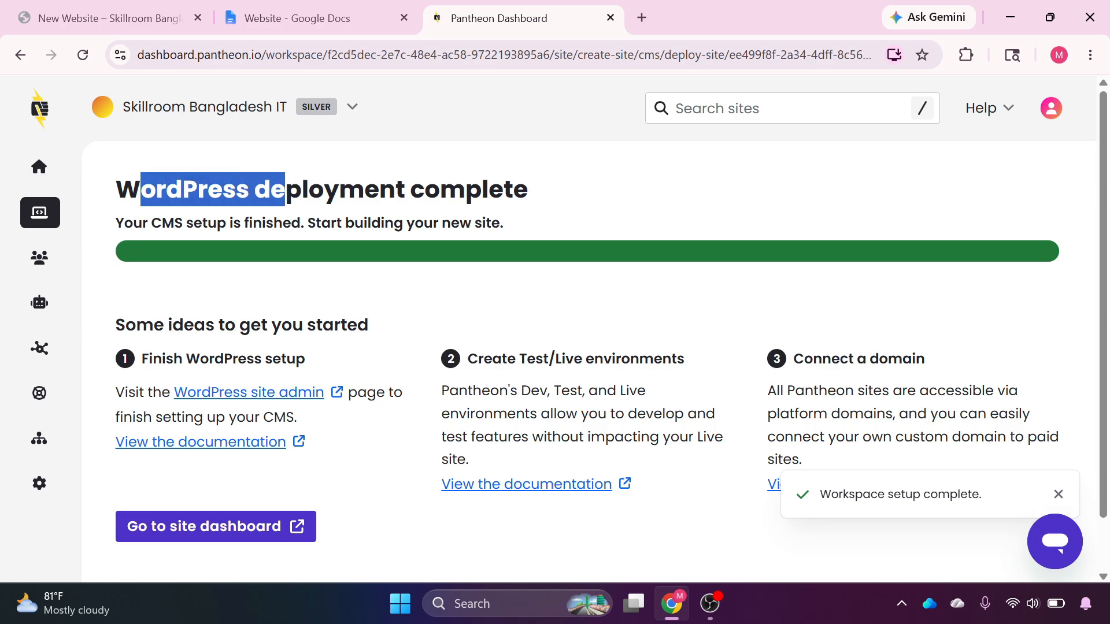
{"action": "left_click", "coordinate": [215, 528]}
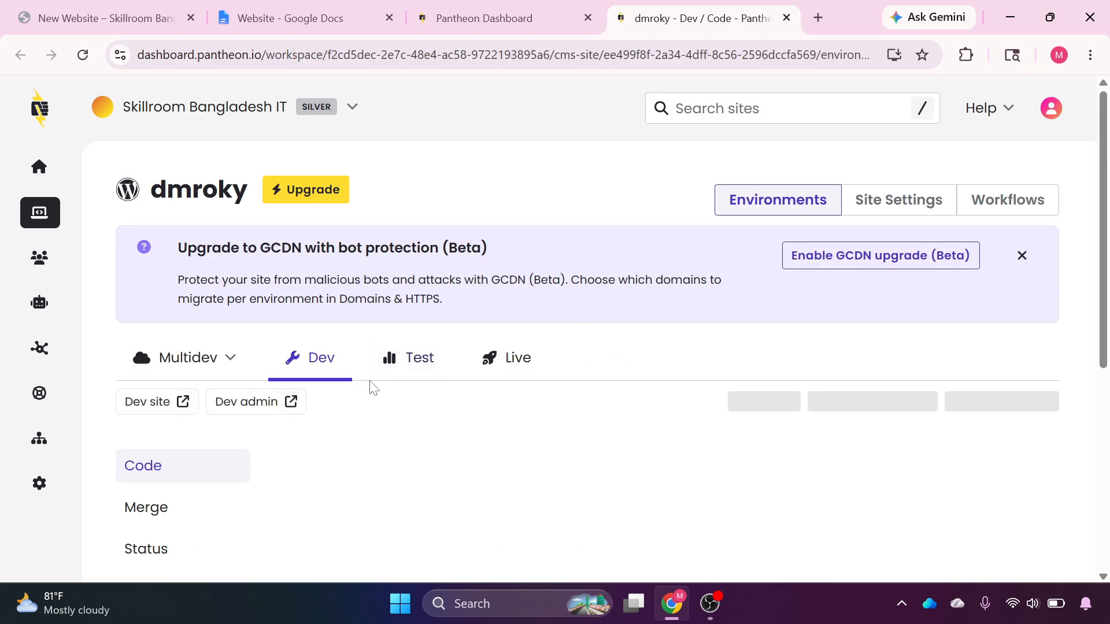
Open the Dev WordPress admin and proceed with installation in English (United States).
{"action": "left_click", "coordinate": [245, 404]}
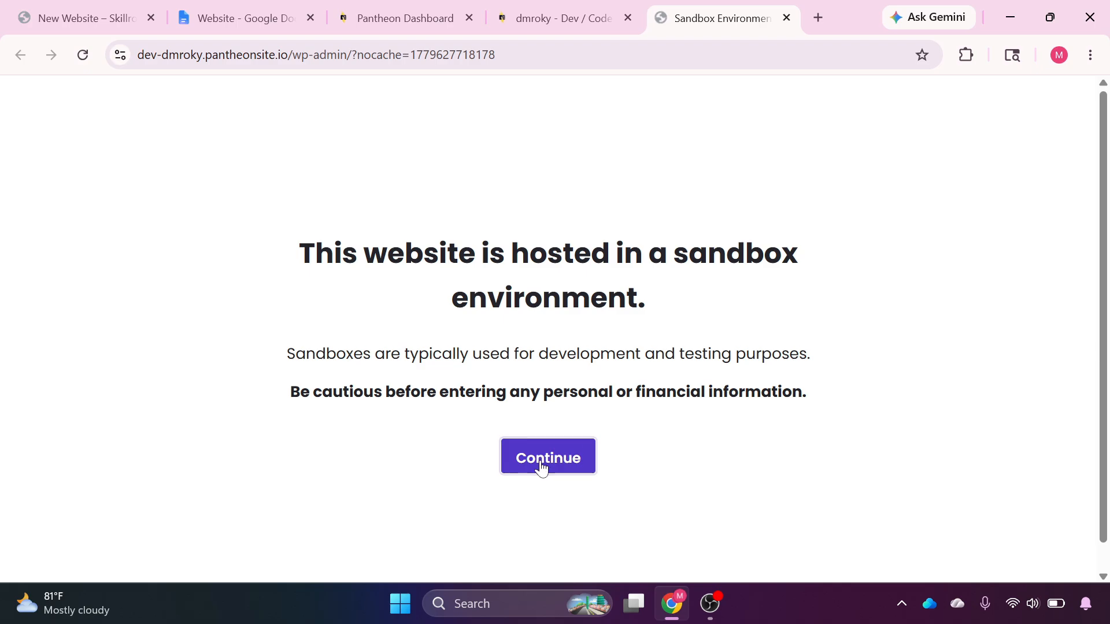
{"action": "left_click", "coordinate": [544, 463]}
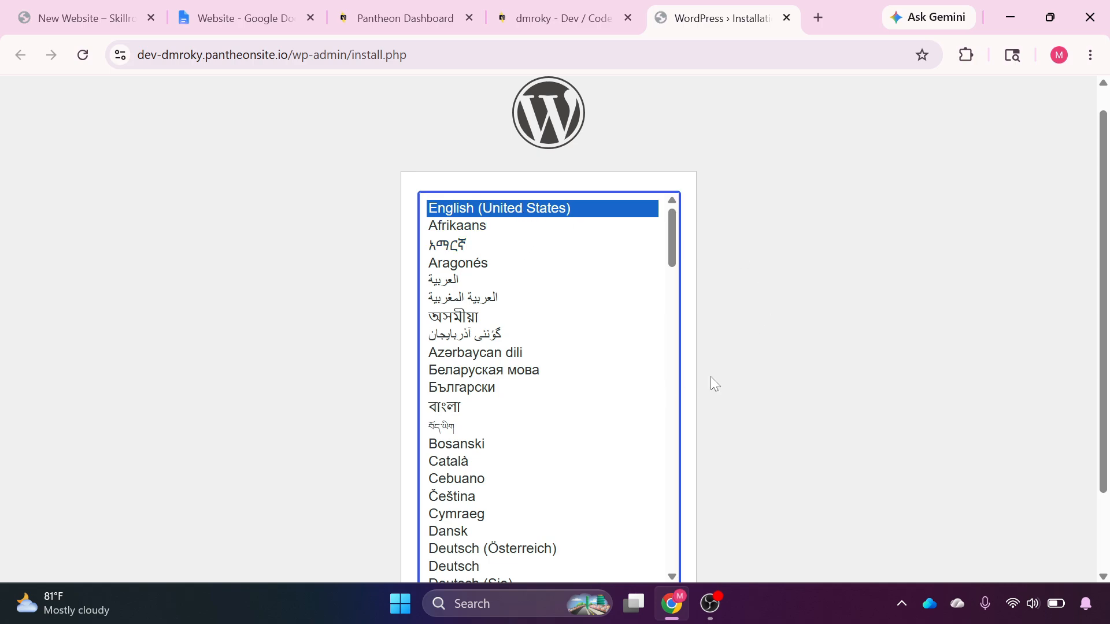
{"action": "scroll", "coordinate": [709, 376], "scroll_direction": "down", "scroll_amount": 2}
{"action": "left_click", "coordinate": [638, 523]}
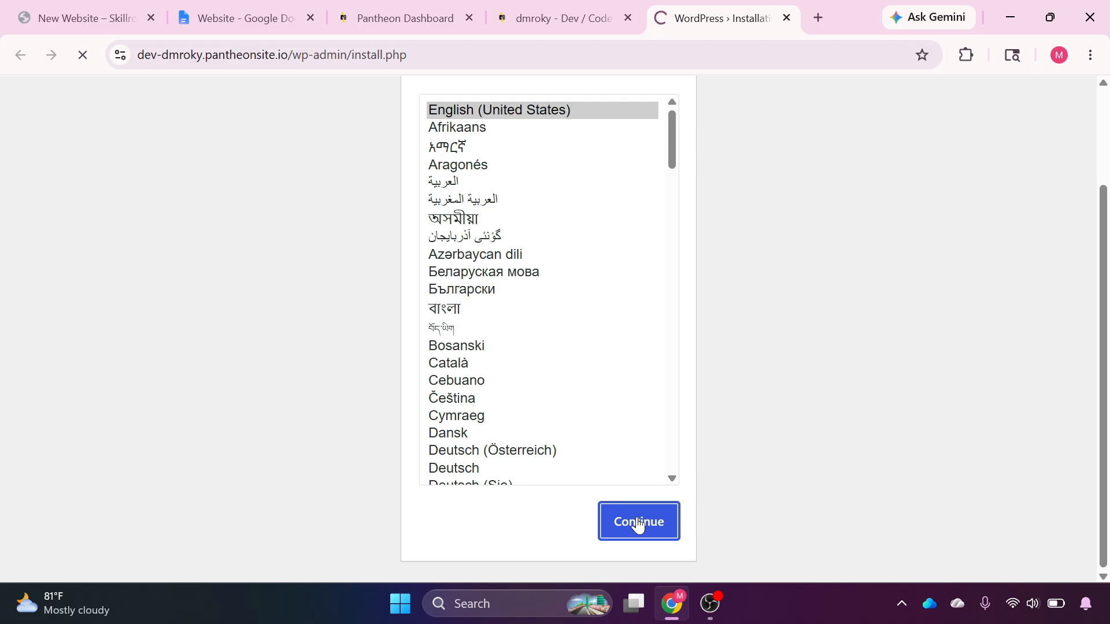
{"action": "scroll", "coordinate": [448, 344], "scroll_direction": "down", "scroll_amount": 2}
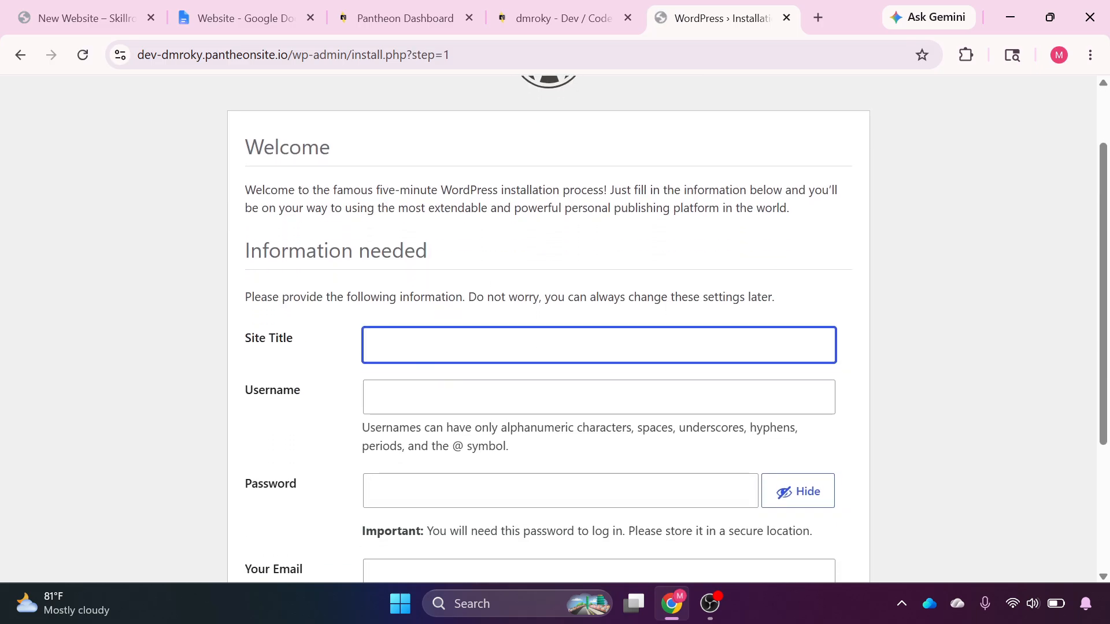
Enter the site title and admin username, and replace the suggested password with a custom one.
{"action": "type", "text": "DM"}
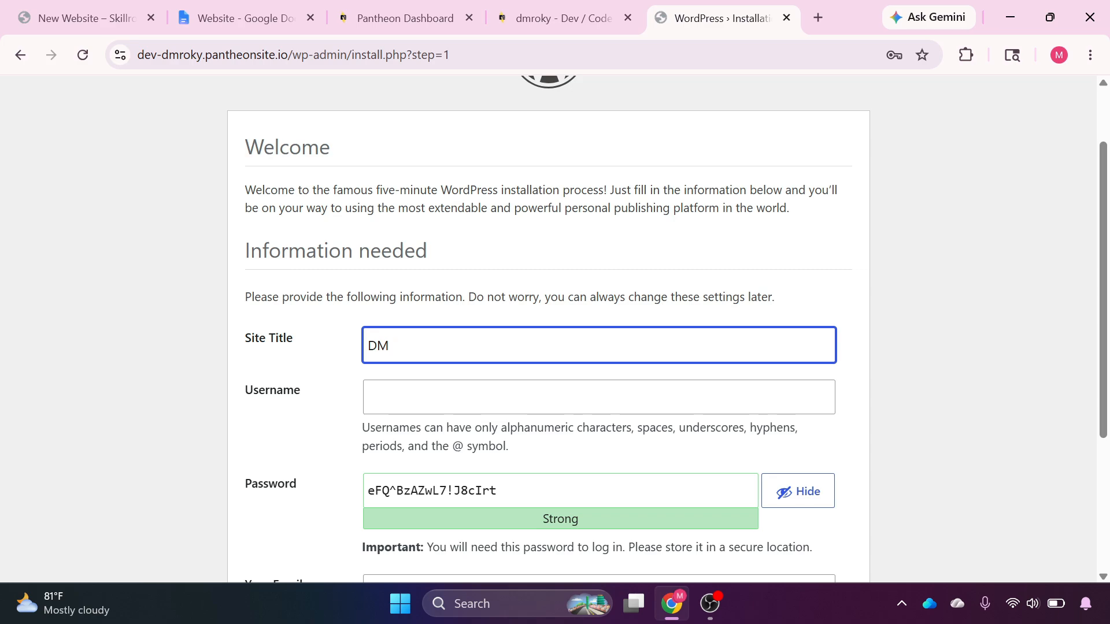
{"action": "type", "text": " Roky"}
{"action": "key", "text": "Tab"}
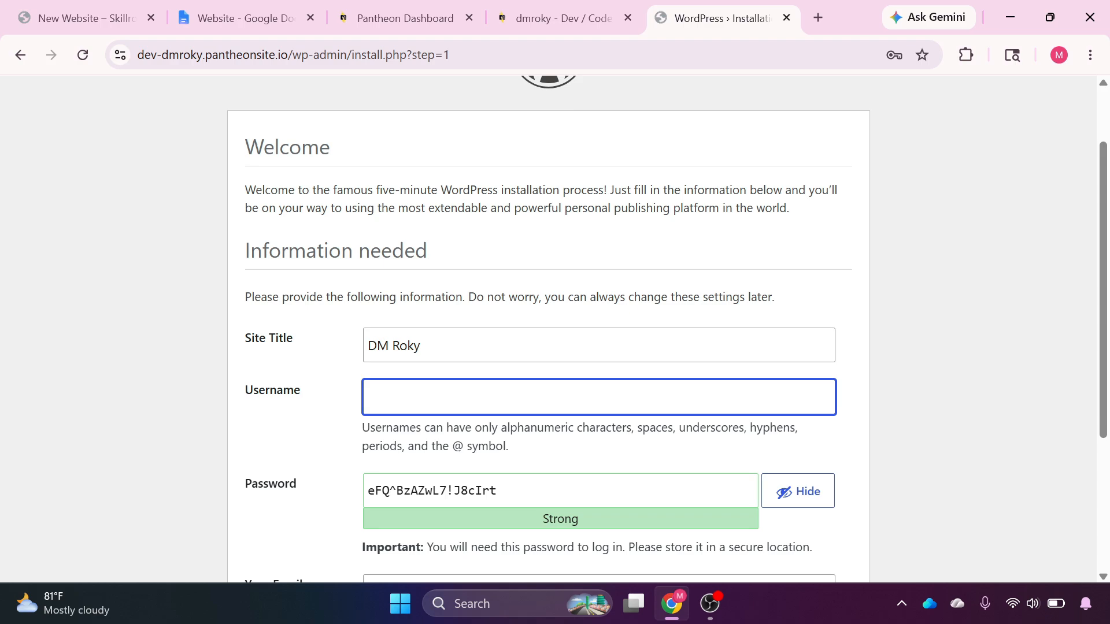
{"action": "type", "text": "DM Roky"}
{"action": "scroll", "coordinate": [523, 391], "scroll_direction": "down", "scroll_amount": 3}
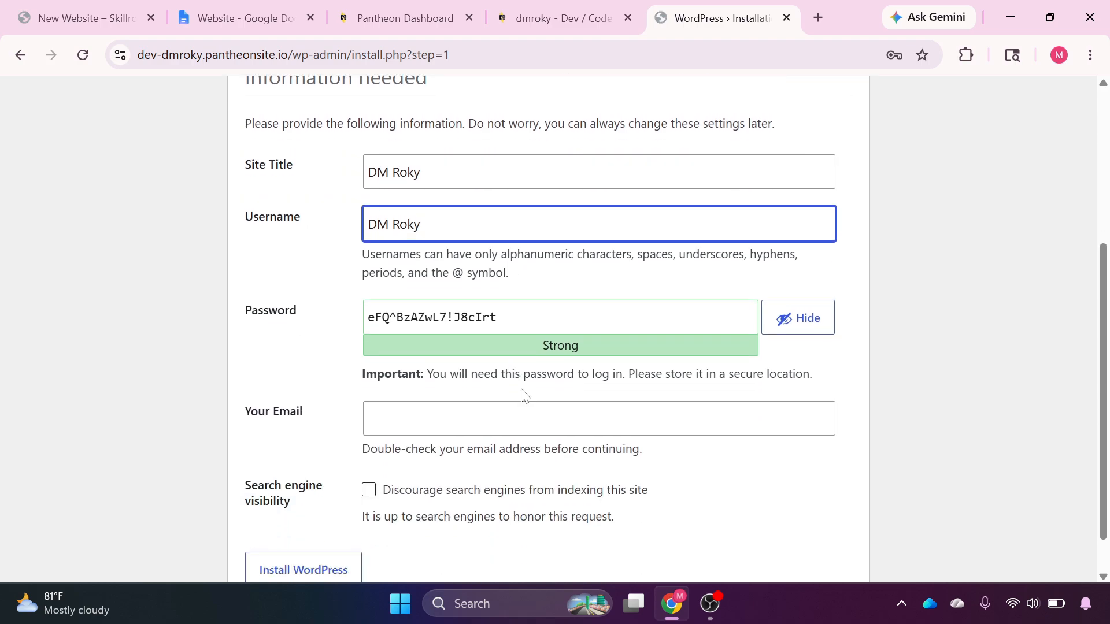
{"action": "left_click_drag", "start_coordinate": [497, 317], "coordinate": [368, 317]}
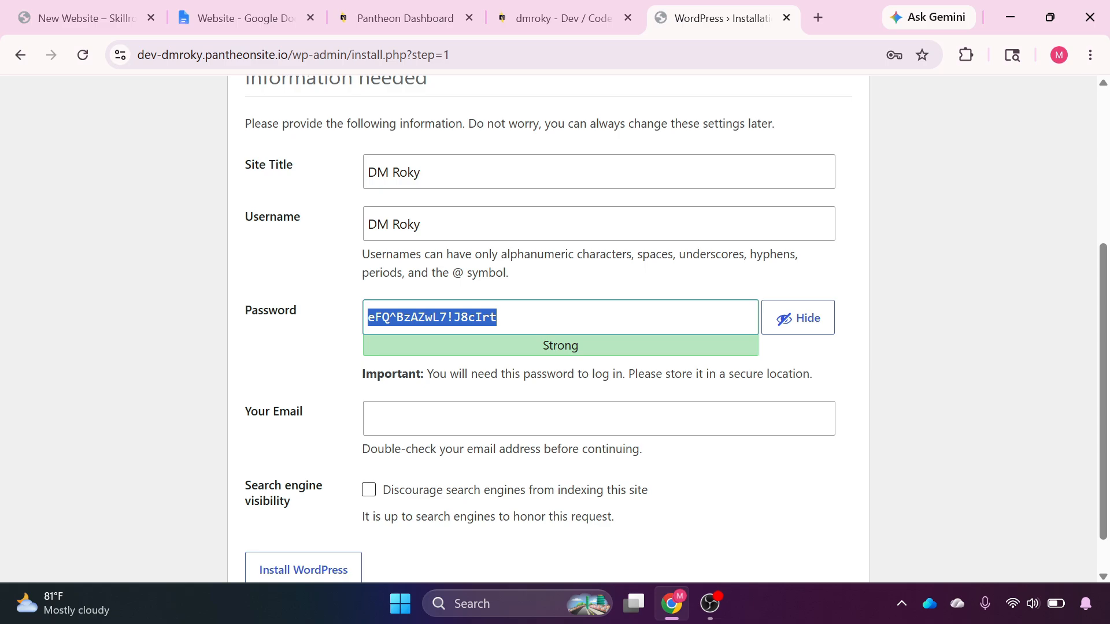
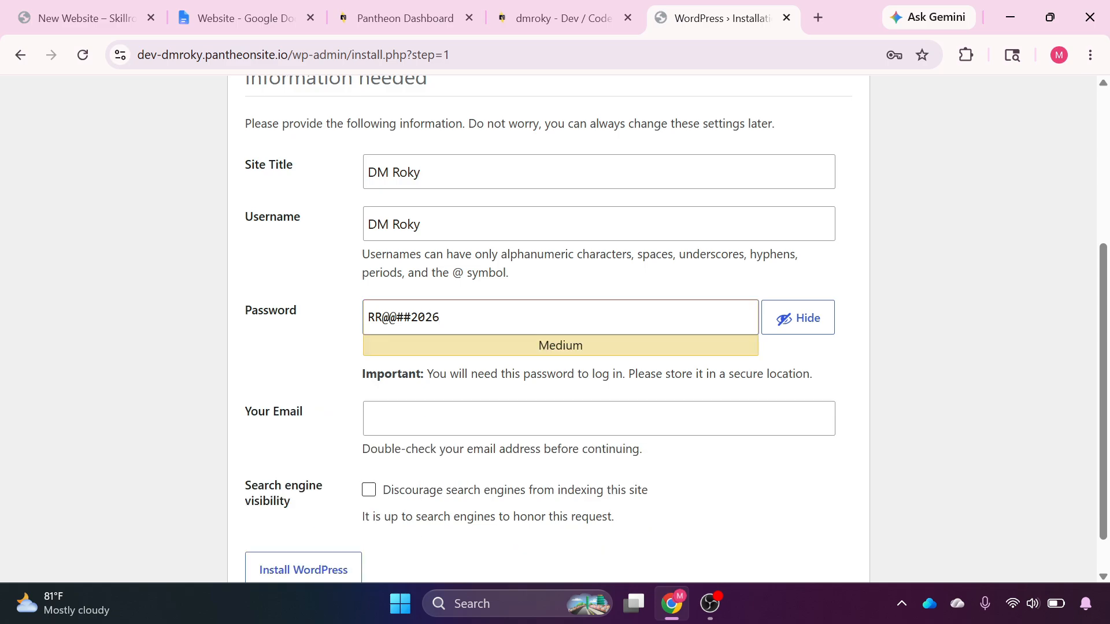
{"action": "key", "text": "shift+Left"}
{"action": "key", "text": "shift+Left"}
{"action": "key", "text": "shift+Left"}
{"action": "key", "text": "shift+Left"}
{"action": "key", "text": "shift+Left"}
{"action": "key", "text": "shift+Left"}
{"action": "key", "text": "shift+Left"}
{"action": "key", "text": "shift+Left"}
{"action": "key", "text": "shift+Left"}
{"action": "key", "text": "shift+Left"}
{"action": "key", "text": "Right"}
Copy the admin username to the clipboard.
{"action": "left_click_drag", "start_coordinate": [425, 225], "coordinate": [366, 231]}
{"action": "right_click", "coordinate": [391, 224]}
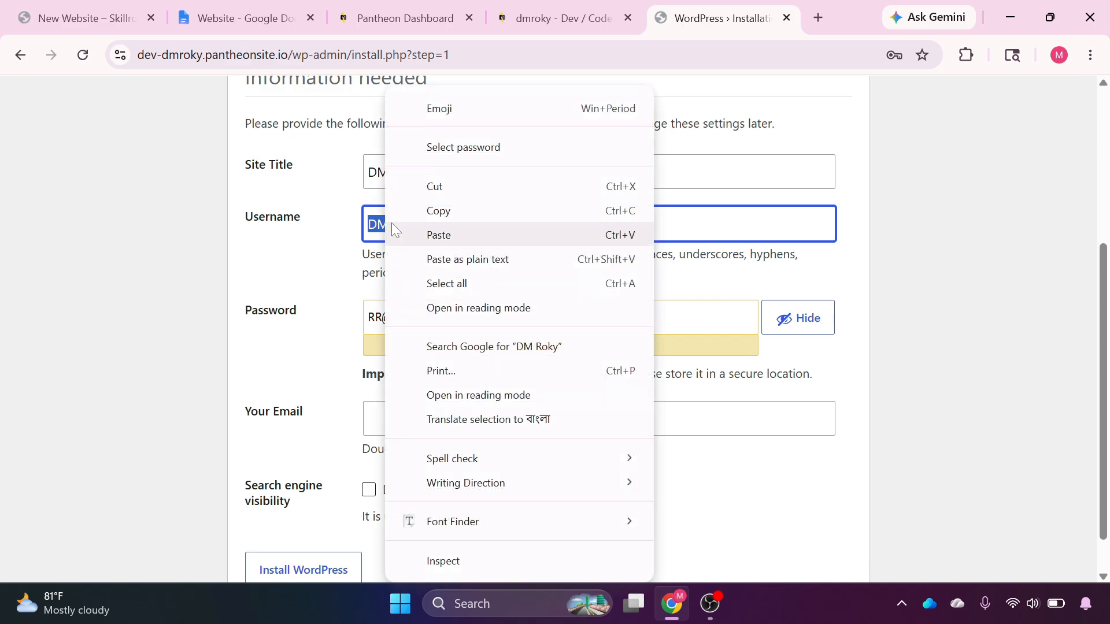
{"action": "left_click", "coordinate": [450, 213]}
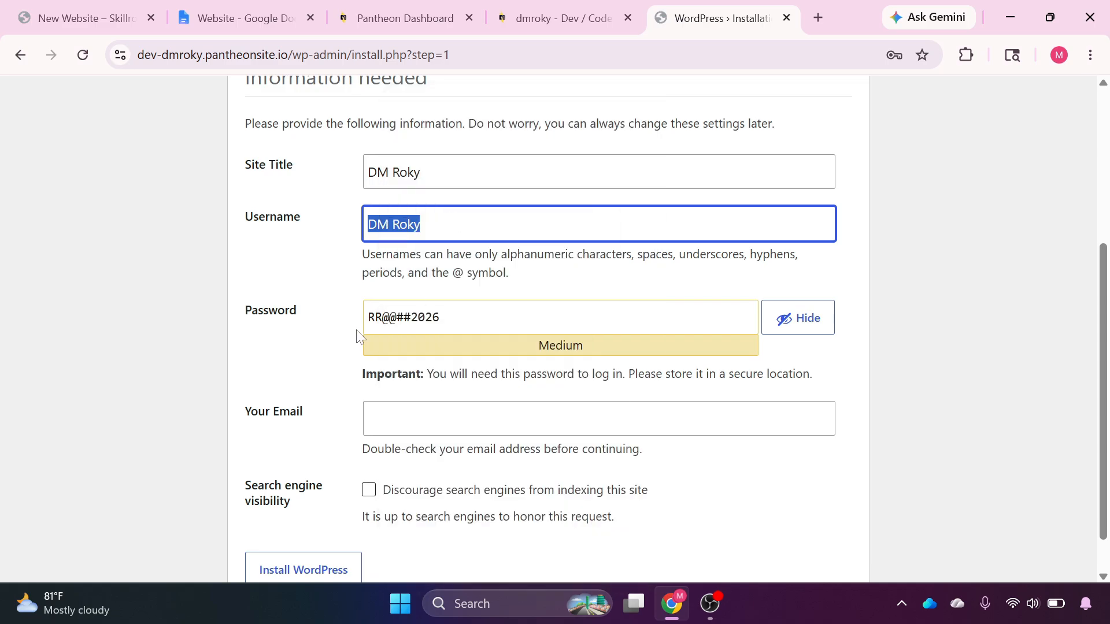
In the Website document, write an 'Admin Panel' heading with a User Name line holding the admin user name.
{"action": "left_click", "coordinate": [266, 11]}
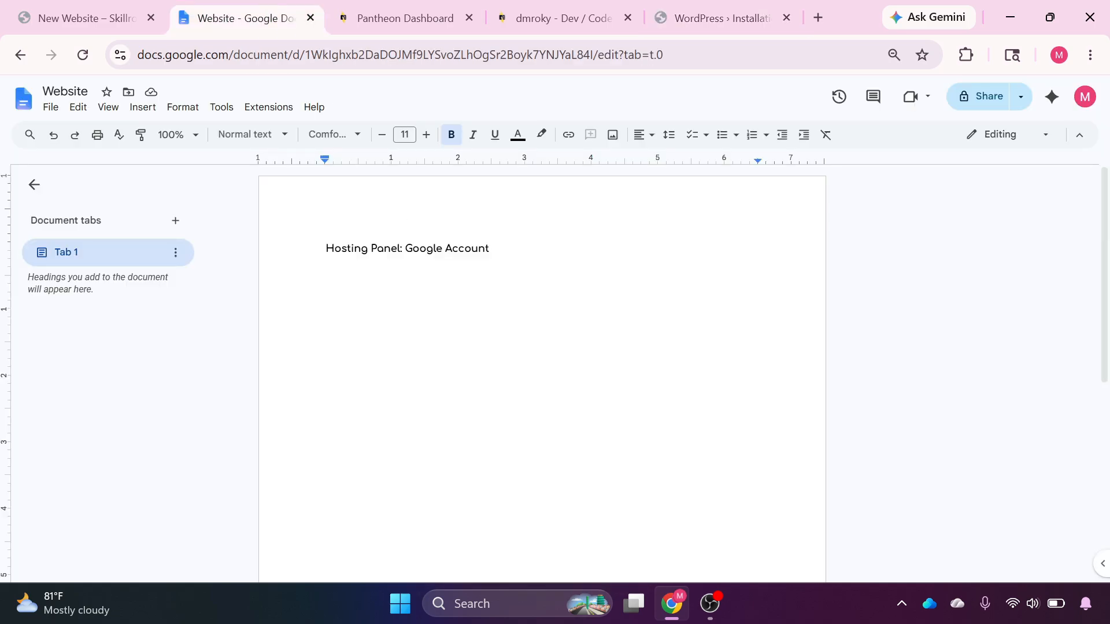
{"action": "type", "text": "Admin Panel"}
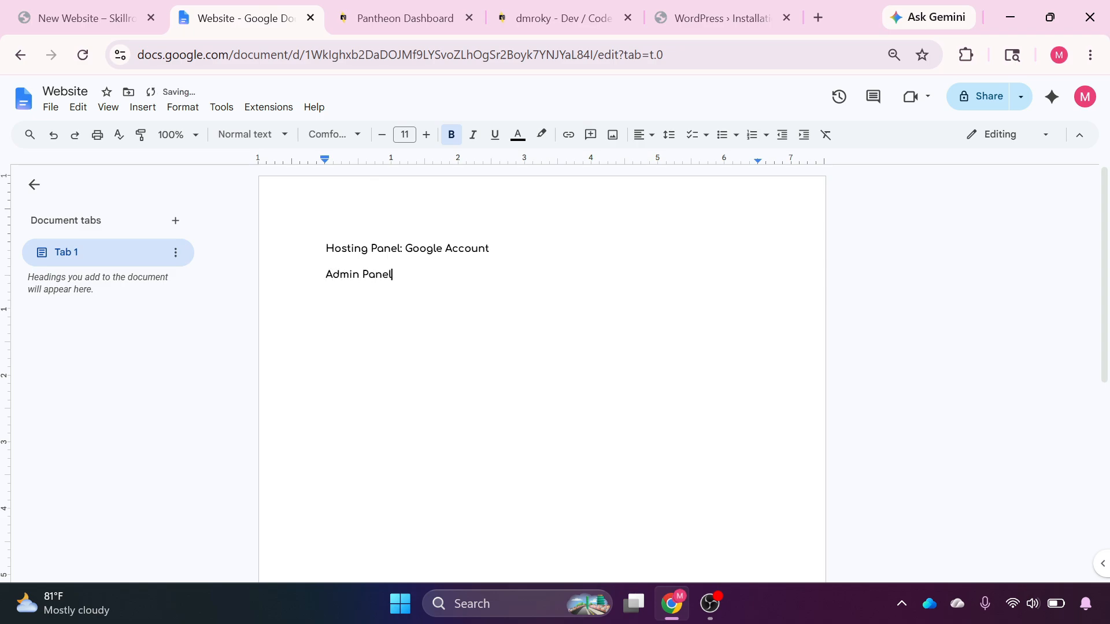
{"action": "key", "text": "Return"}
{"action": "type", "text": "User Name: DM Roky"}
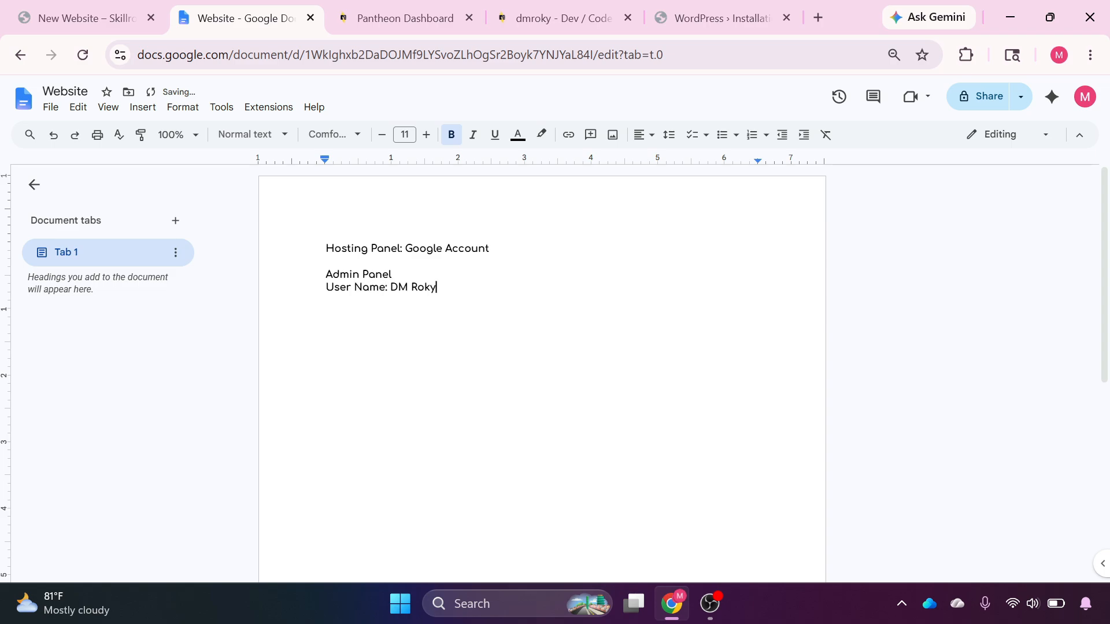
{"action": "key", "text": "Return"}
Add a 'Password:' line filled with the password copied from the WordPress install form.
{"action": "type", "text": "Password:"}
{"action": "left_click", "coordinate": [581, 2]}
{"action": "left_click", "coordinate": [719, 18]}
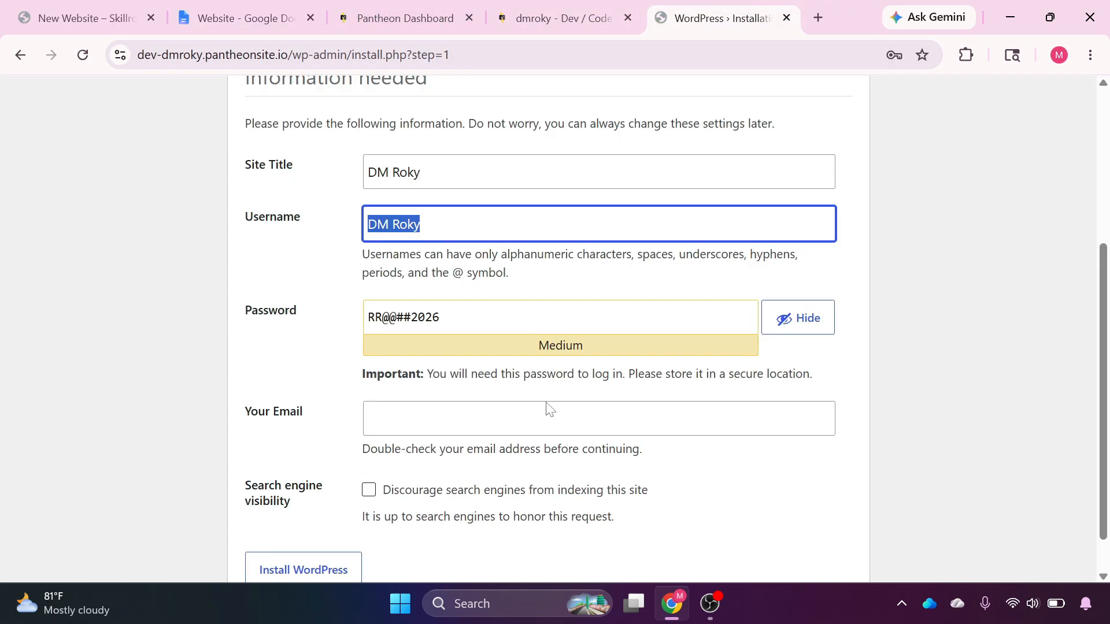
{"action": "left_click_drag", "start_coordinate": [442, 317], "coordinate": [368, 317]}
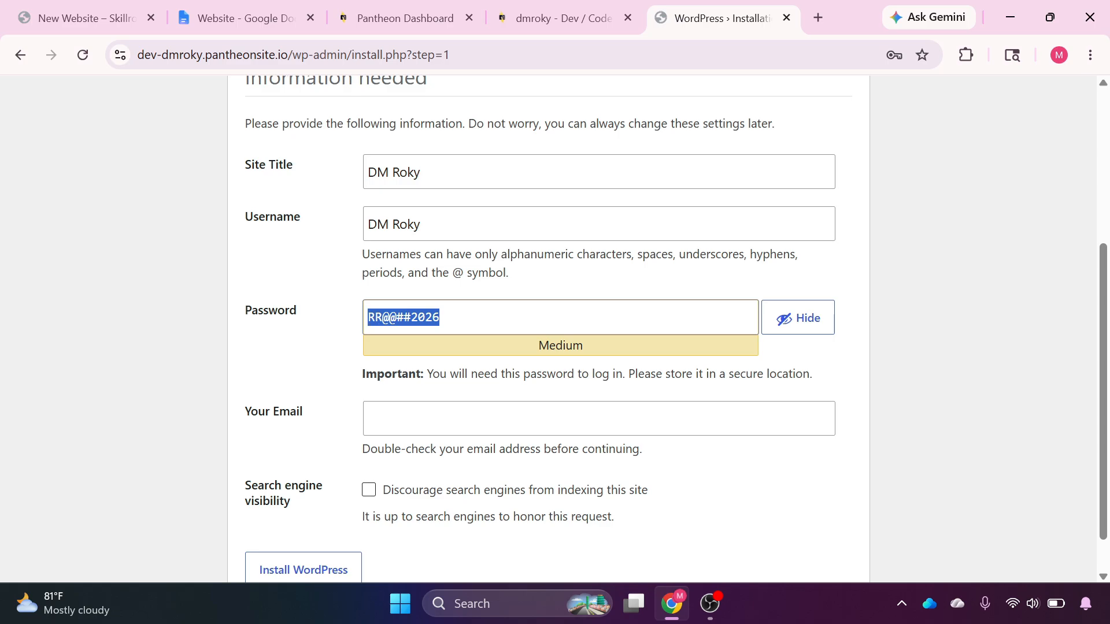
{"action": "right_click", "coordinate": [389, 317]}
{"action": "left_click", "coordinate": [464, 204]}
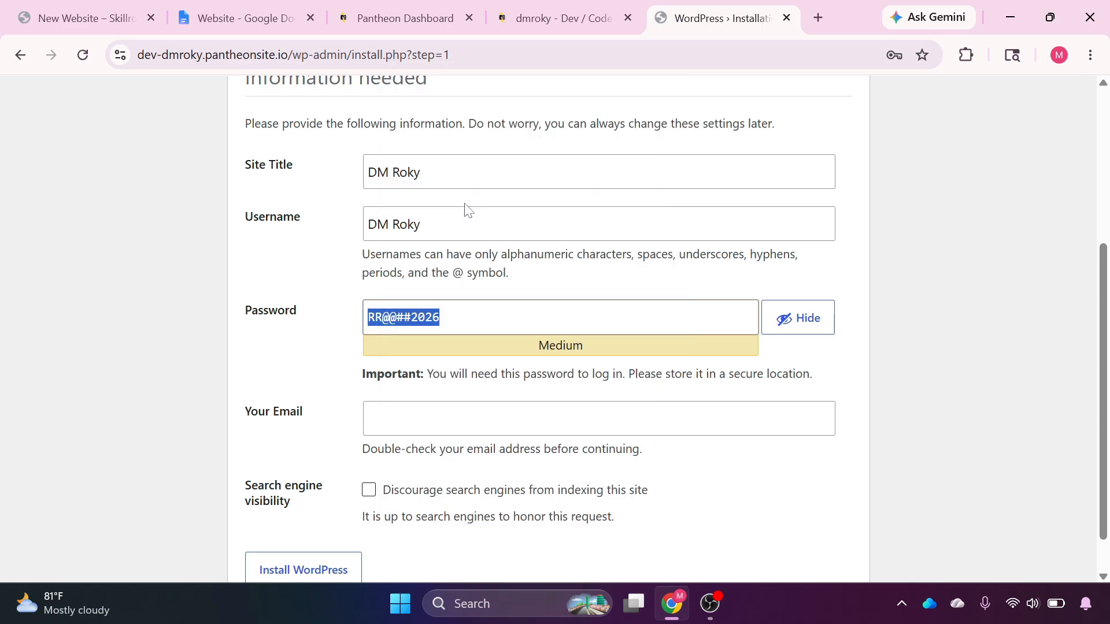
{"action": "left_click", "coordinate": [215, 7]}
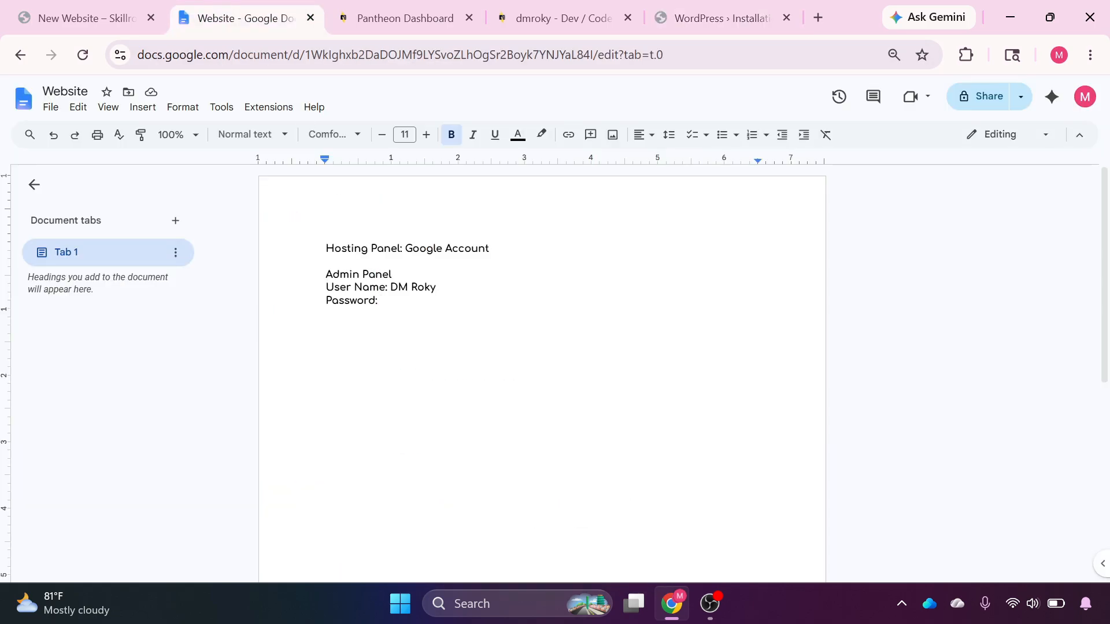
{"action": "key", "text": "ctrl+v"}
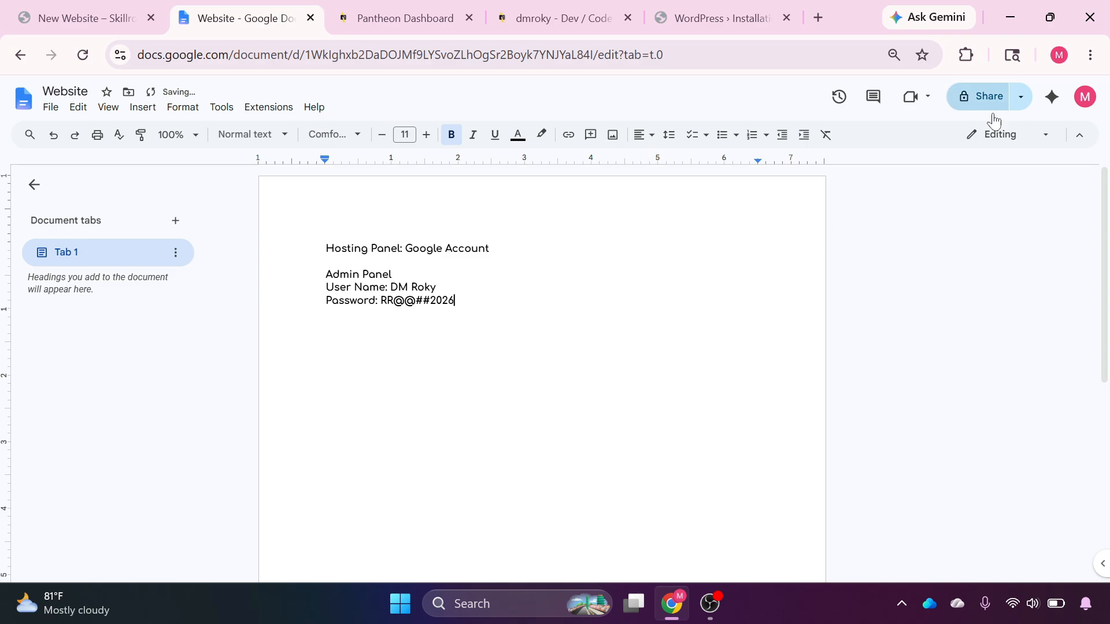
Copy the Google account's e-mail address from the account details panel.
{"action": "left_click", "coordinate": [1085, 97]}
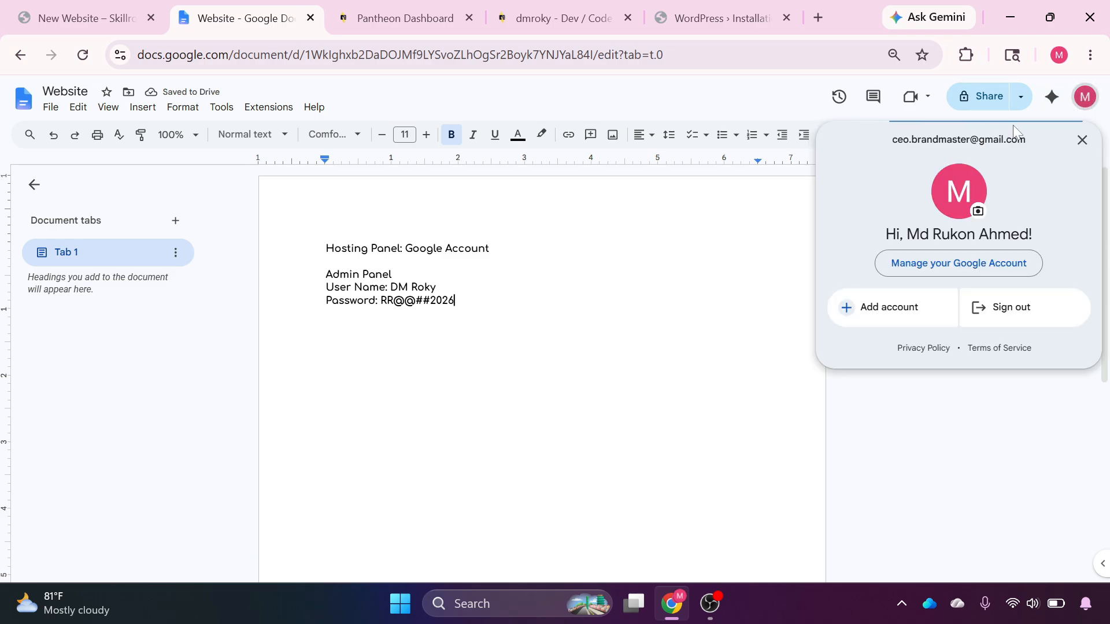
{"action": "left_click_drag", "start_coordinate": [1026, 139], "coordinate": [891, 140]}
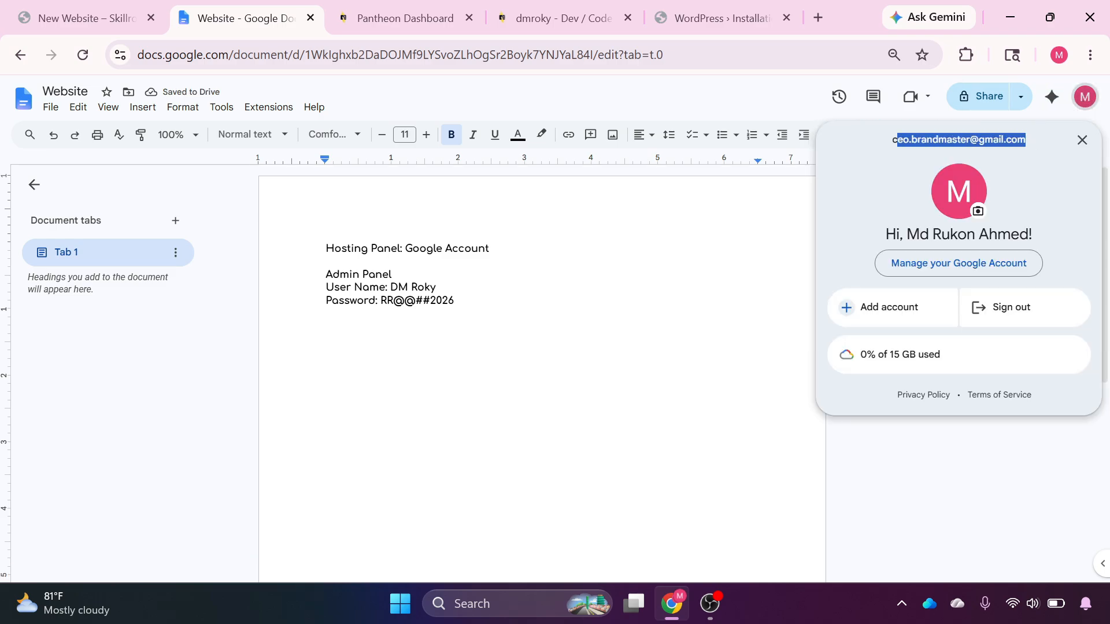
{"action": "right_click", "coordinate": [913, 140]}
{"action": "left_click", "coordinate": [870, 157]}
Paste the account e-mail into Your Email and tick Discourage search engines from indexing.
{"action": "left_click", "coordinate": [720, 20]}
{"action": "left_click", "coordinate": [598, 418]}
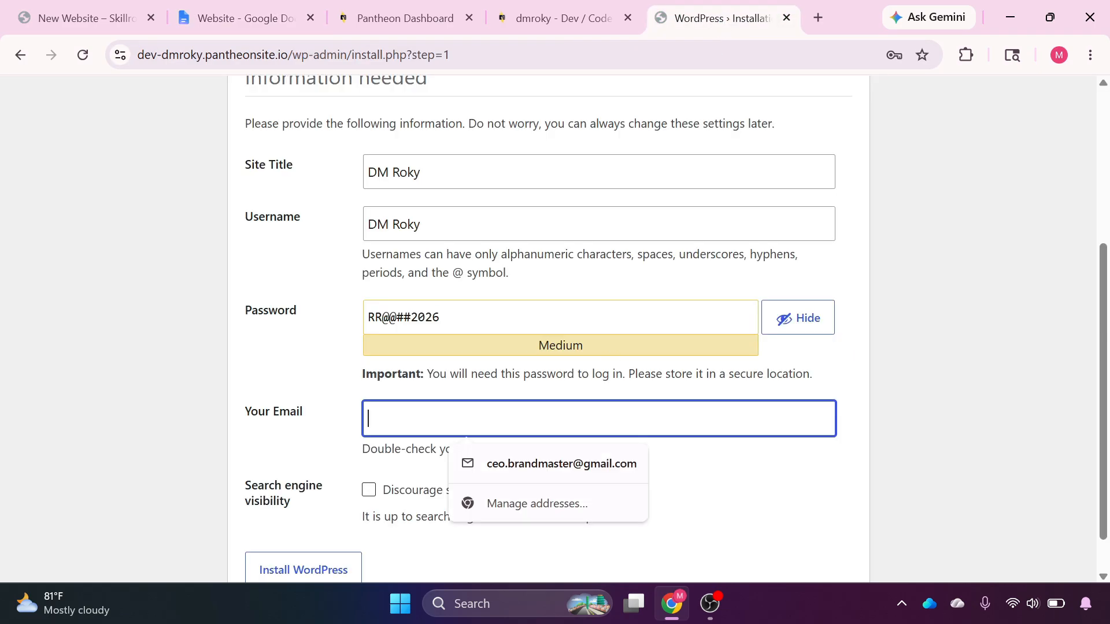
{"action": "key", "text": "ctrl+v"}
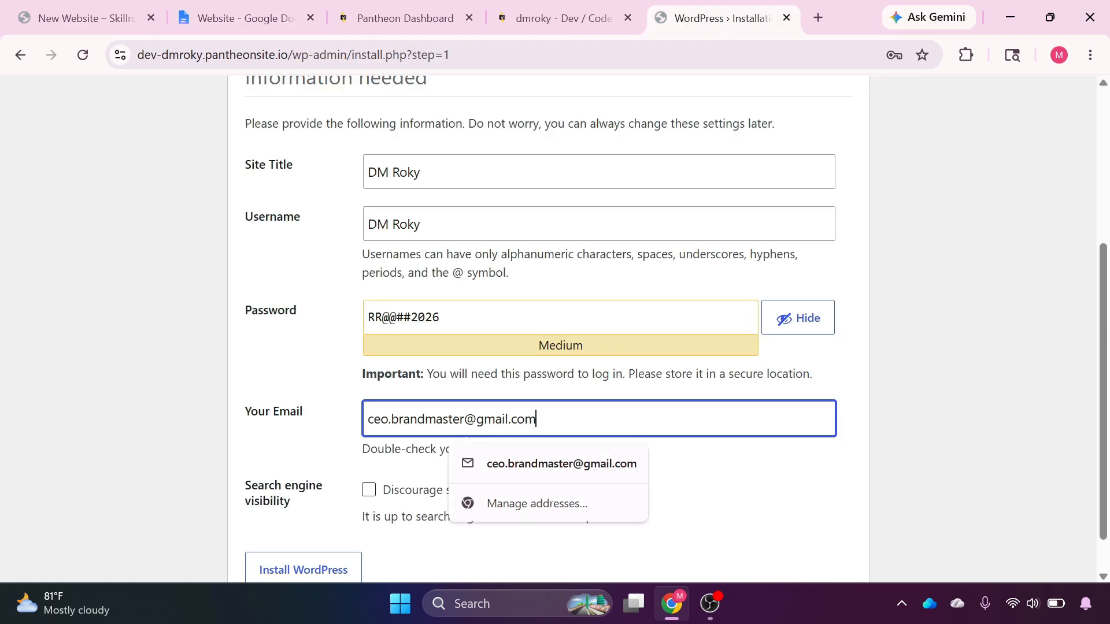
{"action": "left_click", "coordinate": [321, 455]}
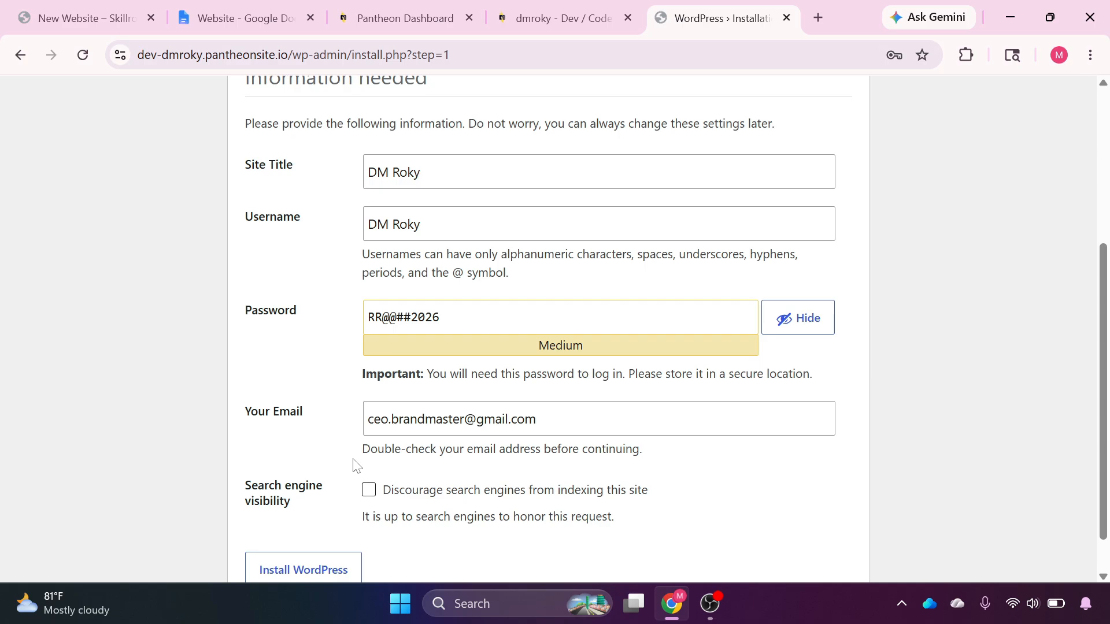
{"action": "left_click", "coordinate": [365, 492]}
Install WordPress without saving the browser password, then copy the new site's login page address.
{"action": "left_click", "coordinate": [304, 574]}
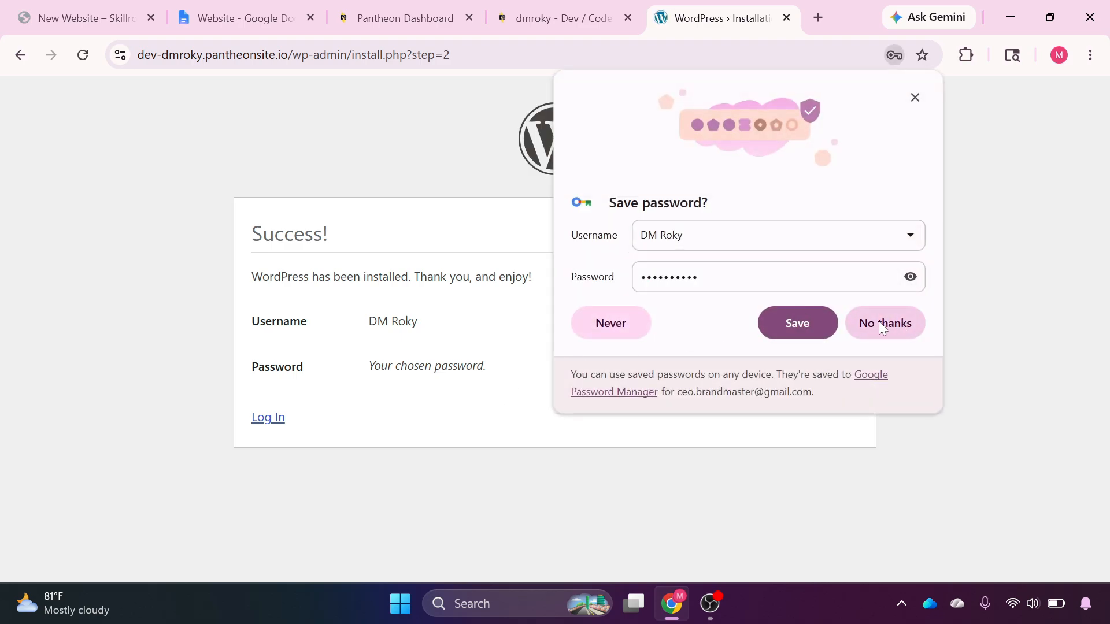
{"action": "left_click", "coordinate": [879, 327]}
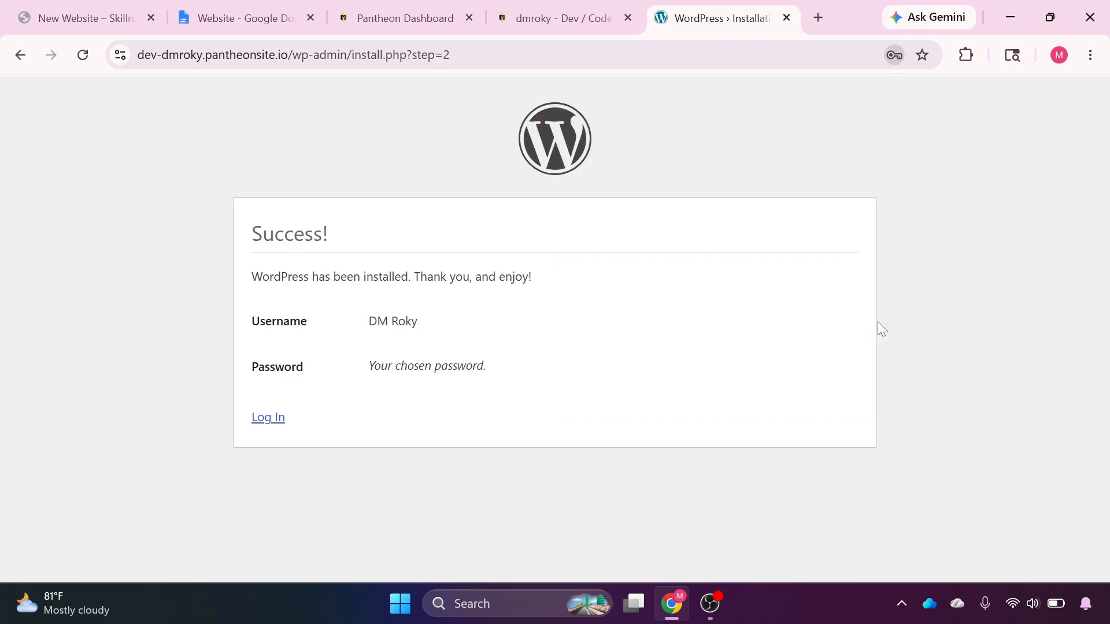
{"action": "left_click", "coordinate": [276, 424]}
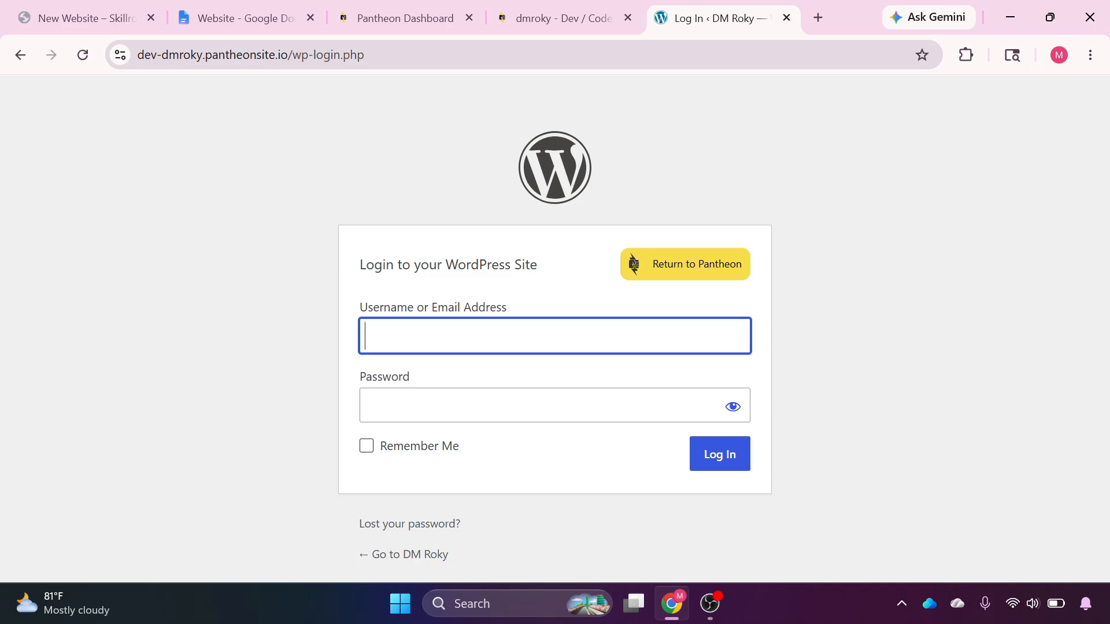
{"action": "left_click", "coordinate": [377, 59]}
{"action": "right_click", "coordinate": [311, 55]}
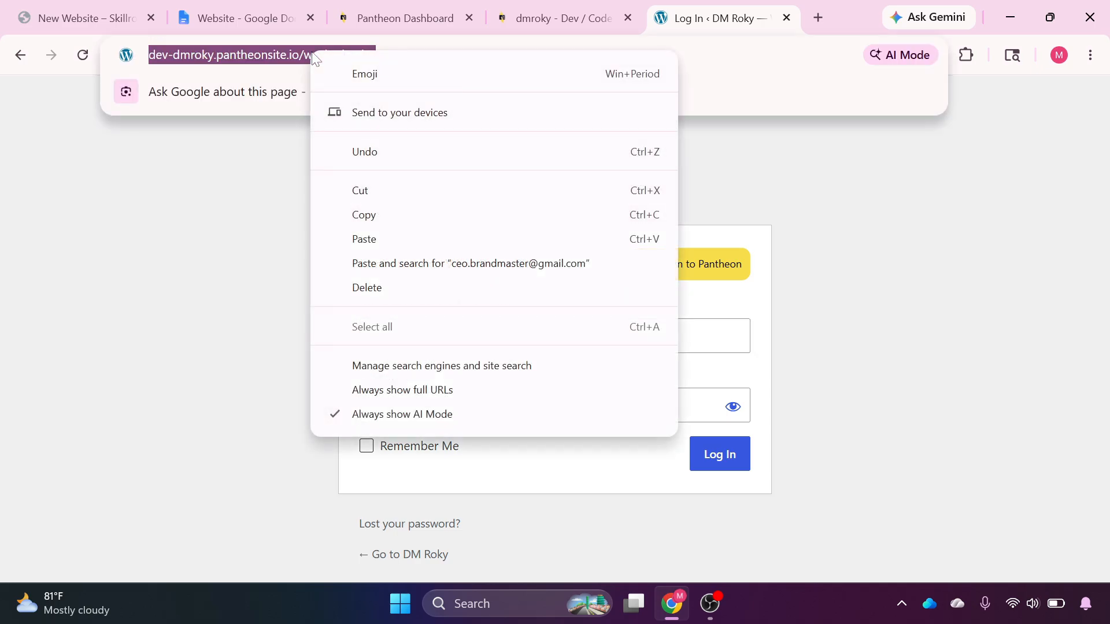
{"action": "left_click", "coordinate": [373, 210]}
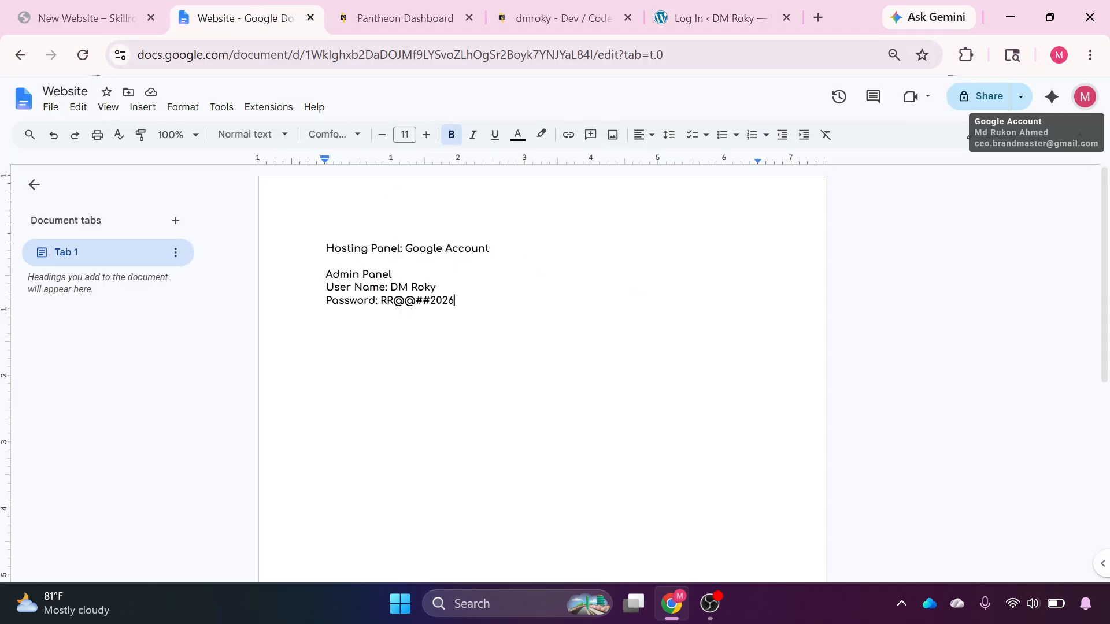
{"action": "left_click", "coordinate": [392, 274]}
{"action": "key", "text": "Return"}
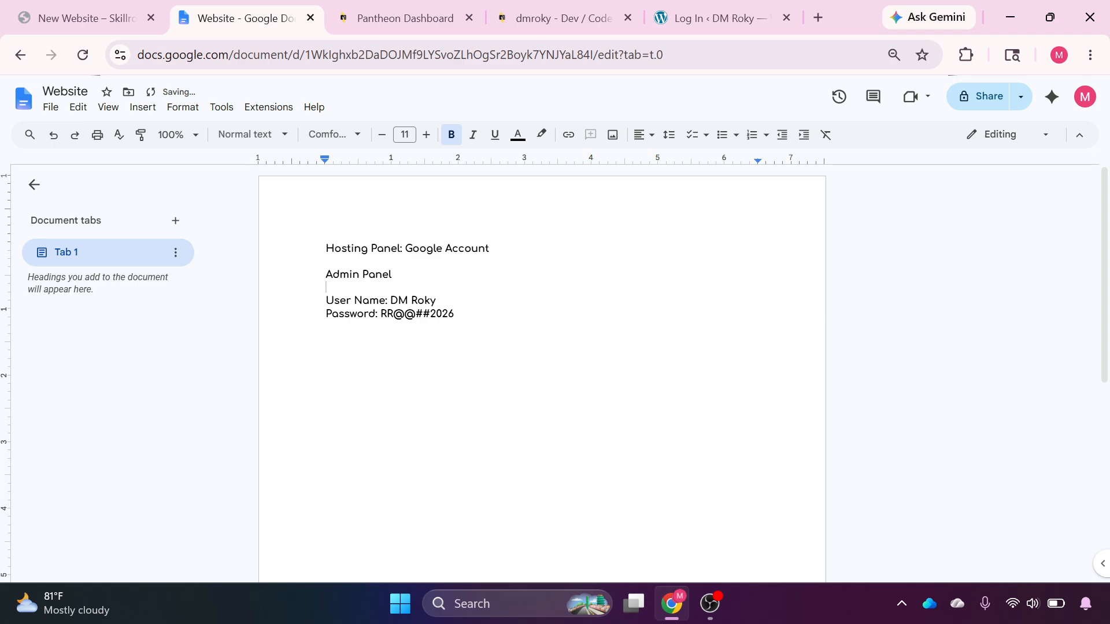
{"action": "type", "text": "Admin Url:"}
{"action": "key", "text": "ctrl+v"}
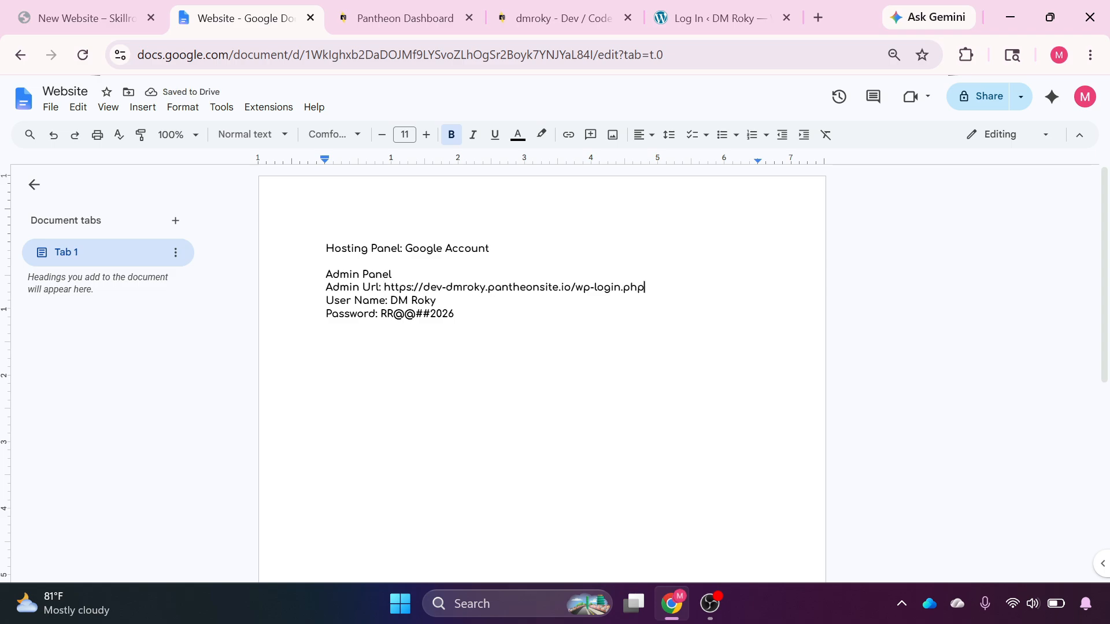
Copy the admin user name from the User Name line.
{"action": "left_click_drag", "start_coordinate": [436, 301], "coordinate": [390, 301]}
{"action": "right_click", "coordinate": [408, 301]}
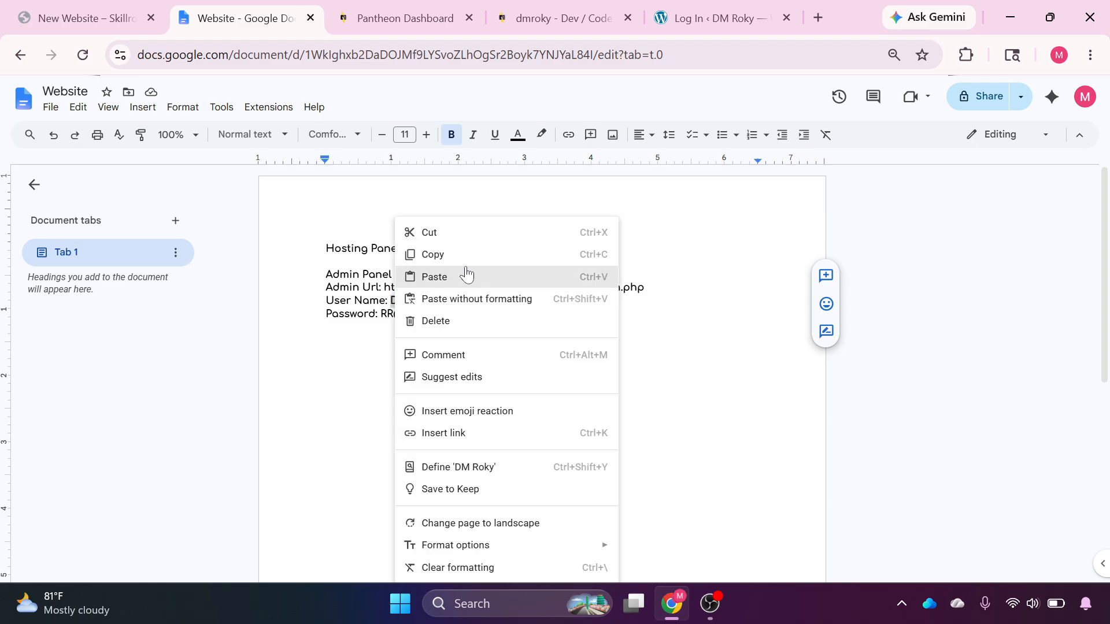
{"action": "left_click", "coordinate": [457, 259]}
Enter the recorded admin user name and password from the Website document into the WordPress login form and log in.
{"action": "left_click", "coordinate": [715, 23]}
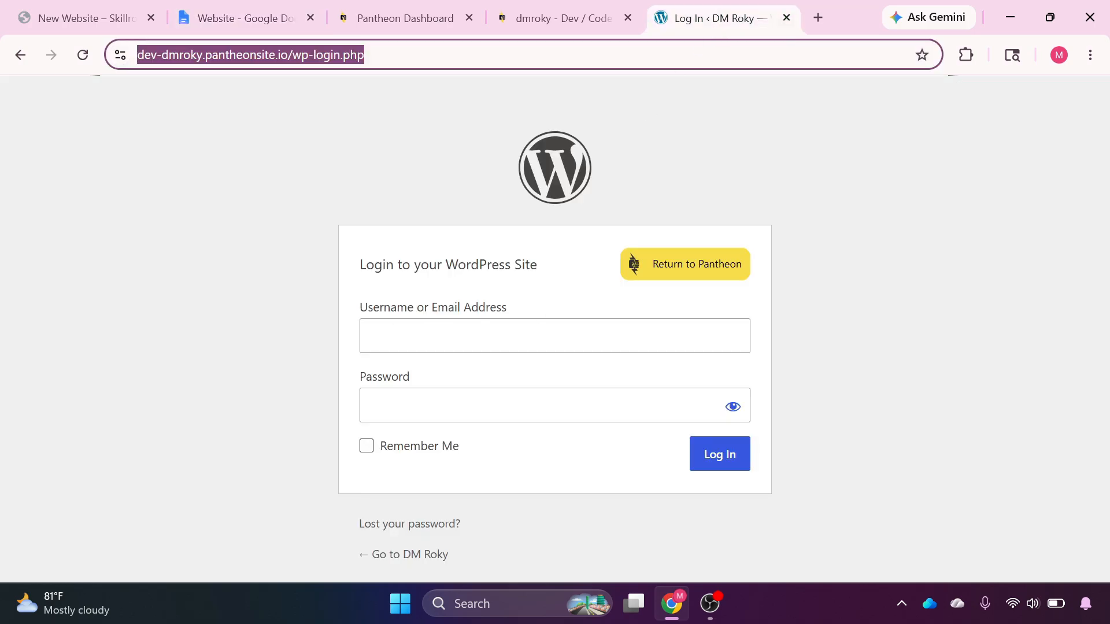
{"action": "key", "text": "ctrl+v"}
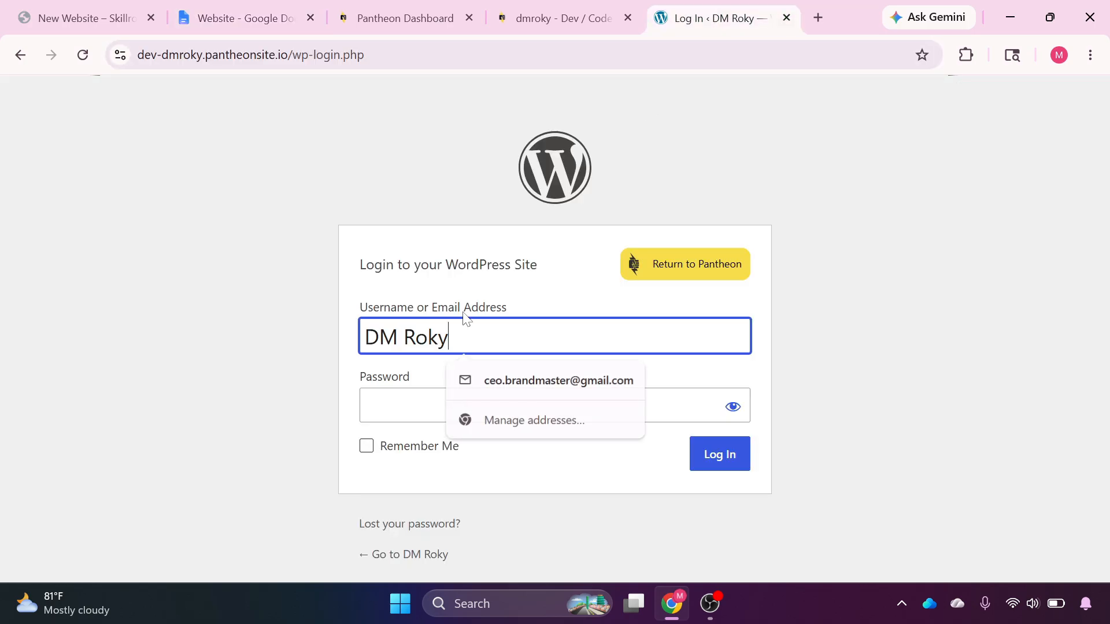
{"action": "left_click", "coordinate": [270, 11]}
{"action": "left_click_drag", "start_coordinate": [454, 313], "coordinate": [380, 313]}
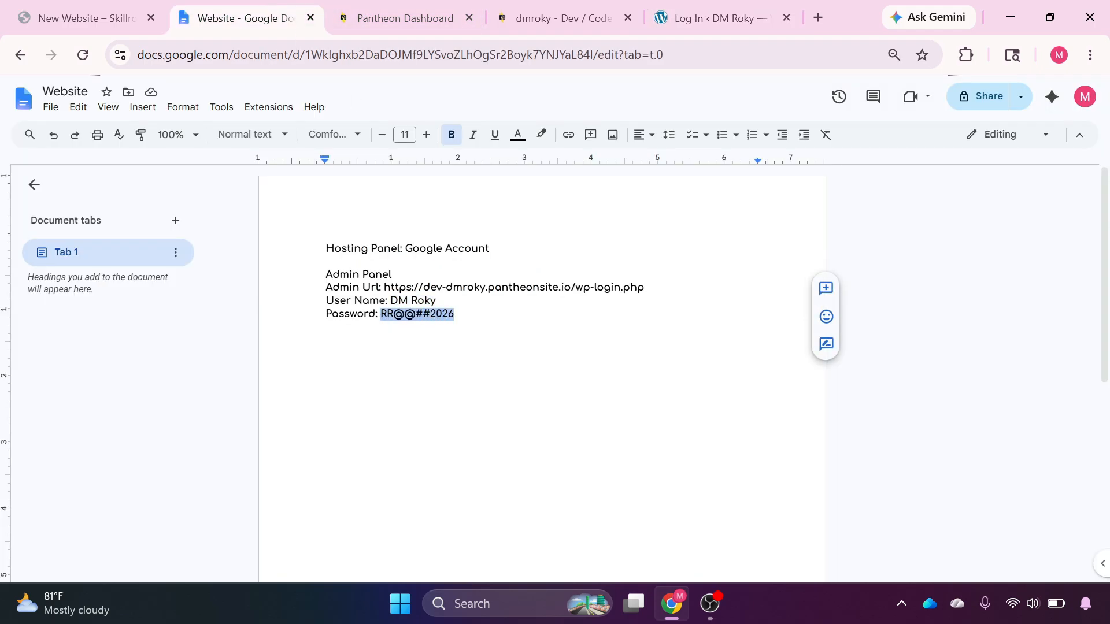
{"action": "right_click", "coordinate": [404, 315]}
{"action": "left_click", "coordinate": [449, 254]}
{"action": "left_click", "coordinate": [722, 10]}
{"action": "key", "text": "Tab"}
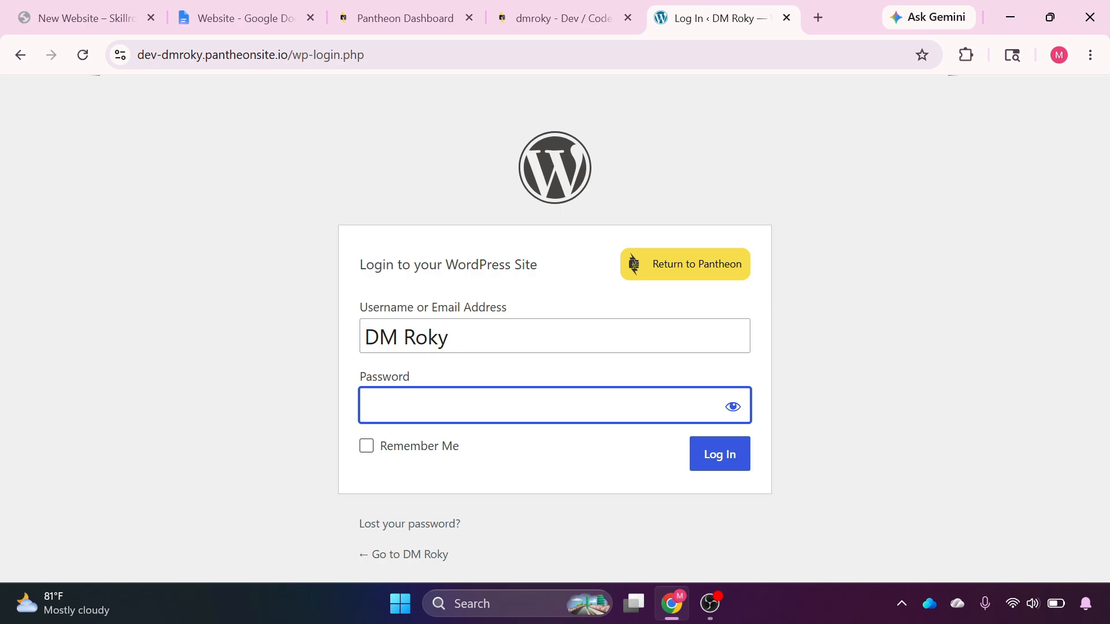
{"action": "key", "text": "ctrl+v"}
{"action": "left_click", "coordinate": [722, 457]}
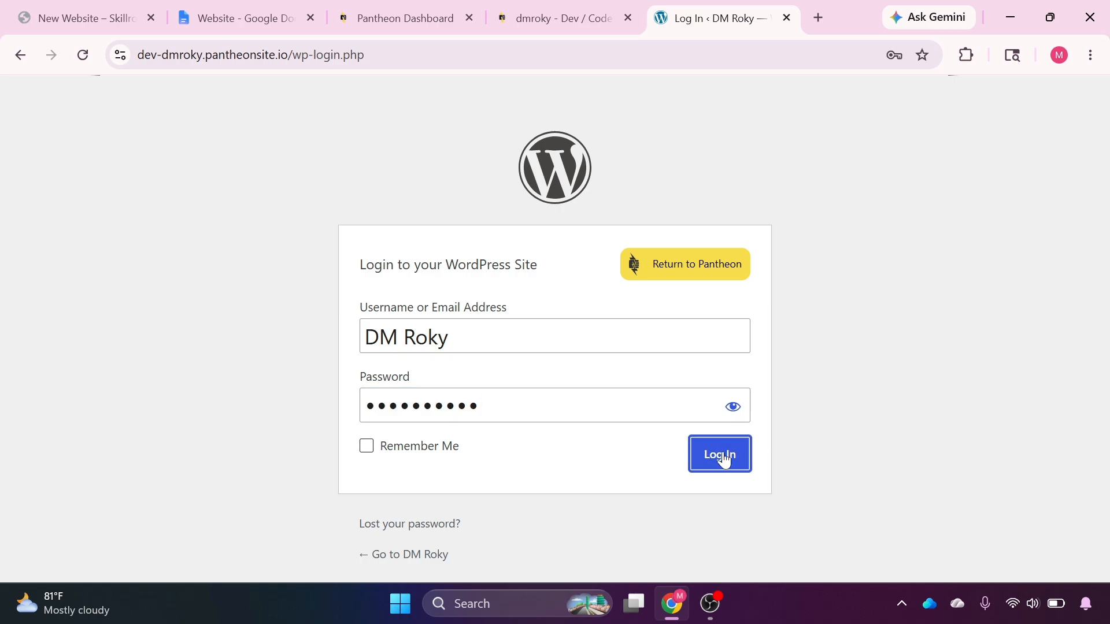